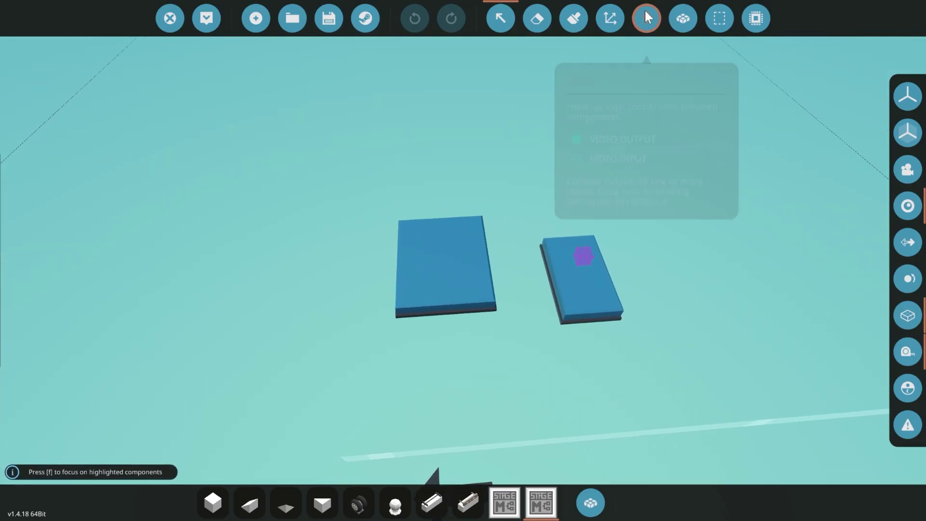
Show the logic nodes of both landing gear controllers and compare their input and output layouts
left_click(646, 18)
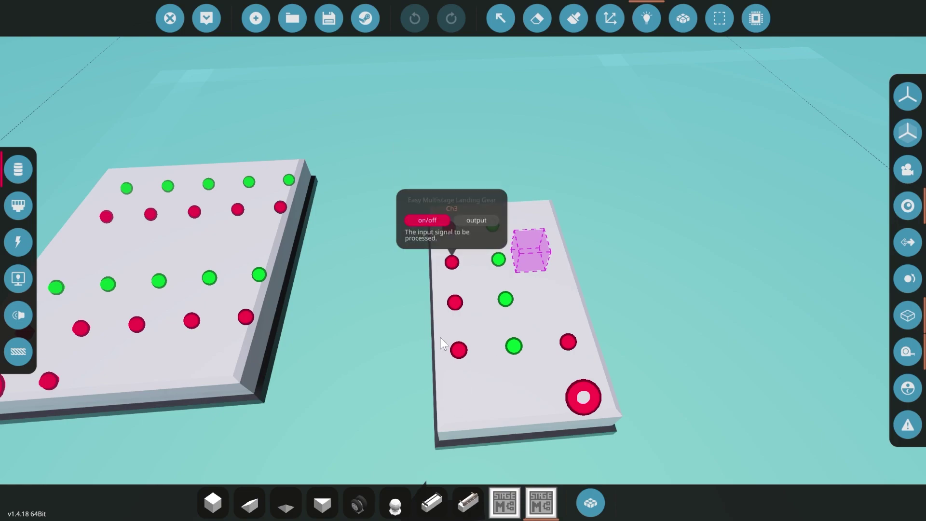
key("a")
key("a")
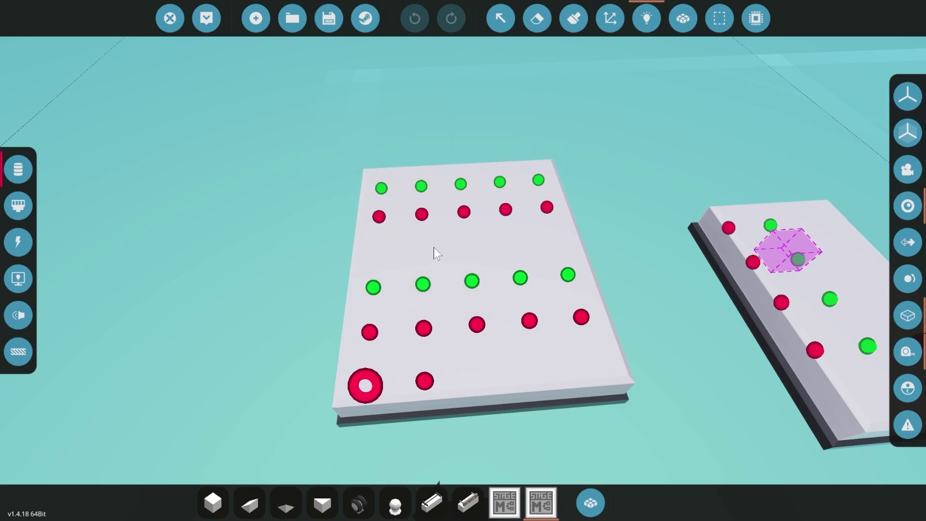
key("s")
key("d")
key("d")
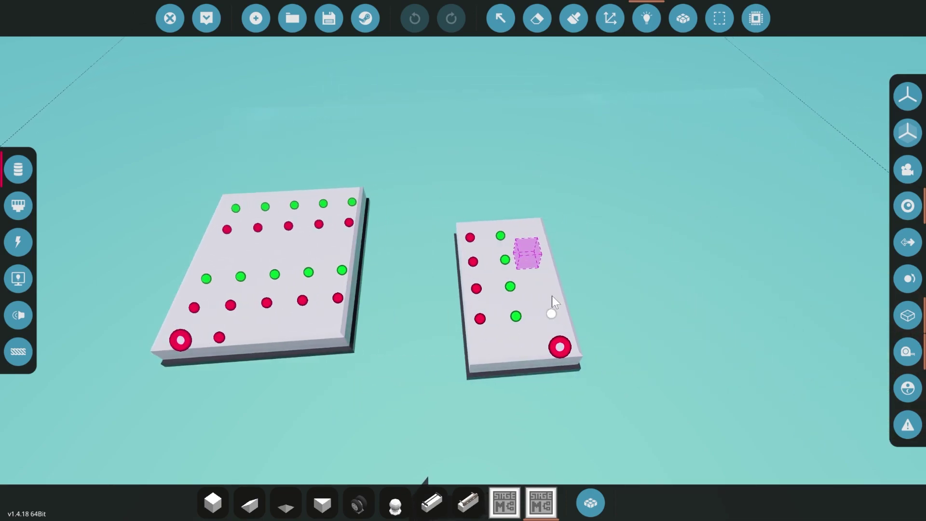
key("a")
key("a")
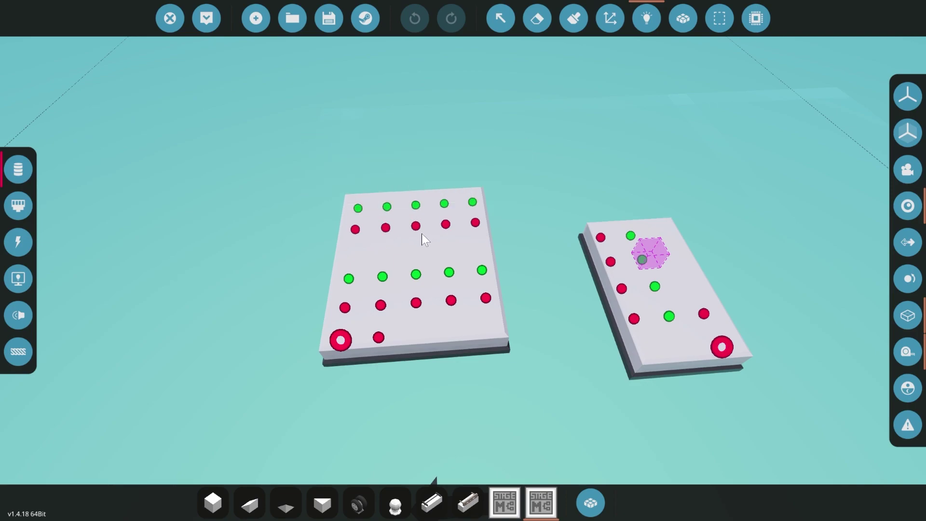
key("d")
key("a")
right_click_drag(524, 337, 529, 337)
key("s")
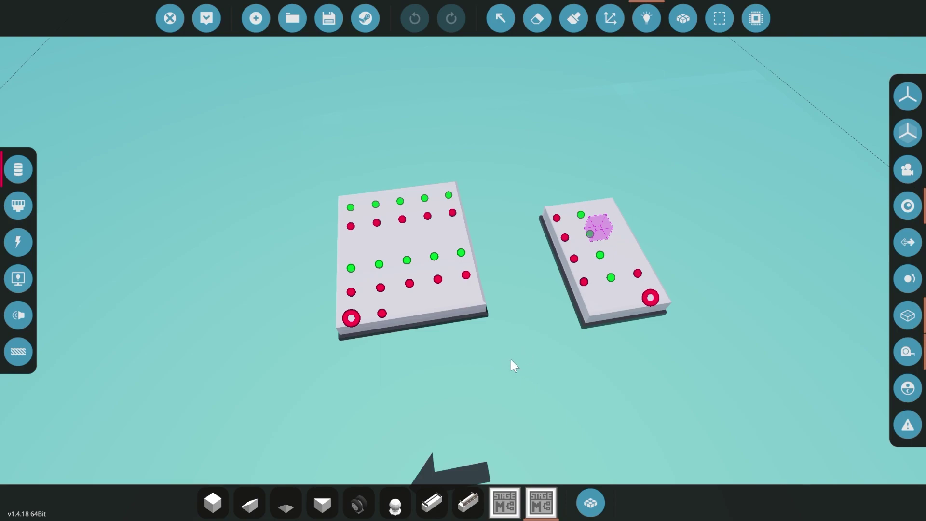
mouse_move(514, 360)
right_mouse_down()
mouse_move(519, 313)
mouse_move(524, 359)
right_mouse_up()
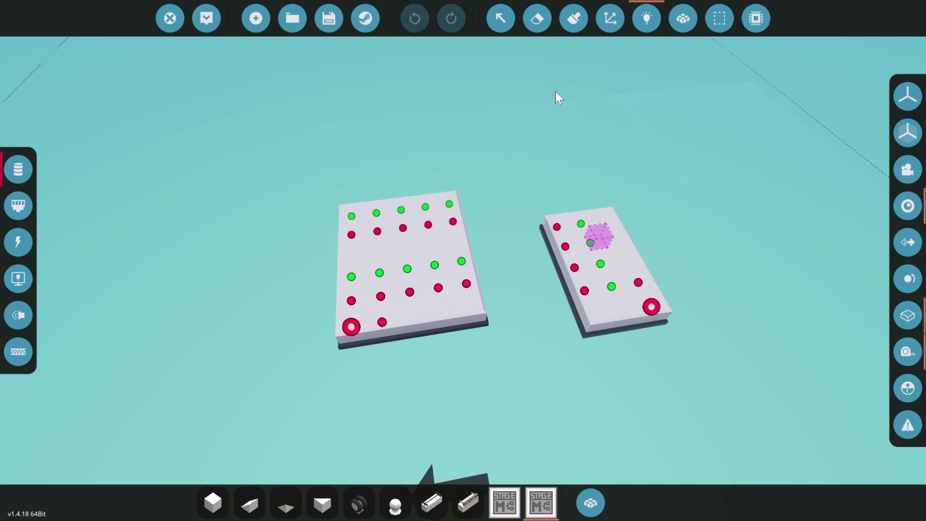
Open the smaller controller's properties and review its close, open, invert and debug settings
left_click(500, 19)
left_click(596, 235)
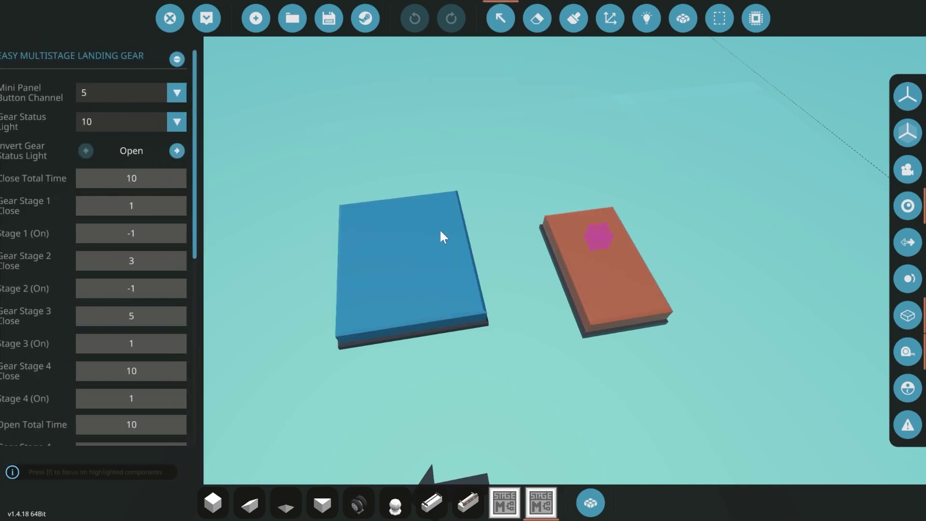
mouse_move(209, 138)
left_mouse_down()
mouse_move(215, 285)
mouse_move(215, 149)
left_mouse_up()
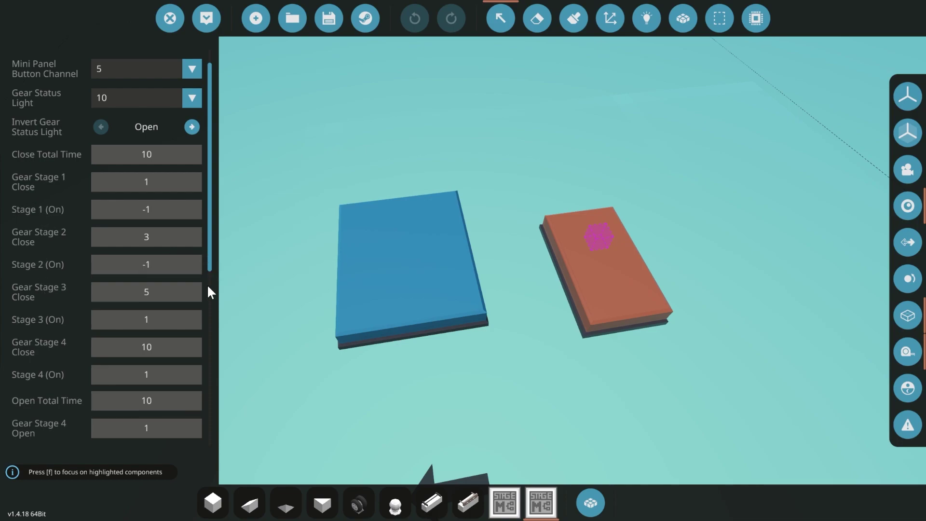
scroll(186, 400, "down", 8)
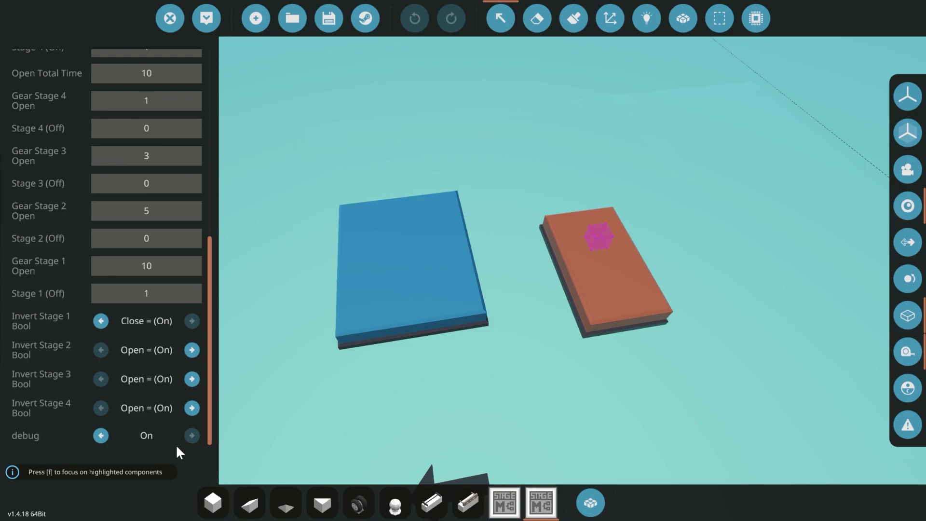
scroll(175, 444, "up", 10)
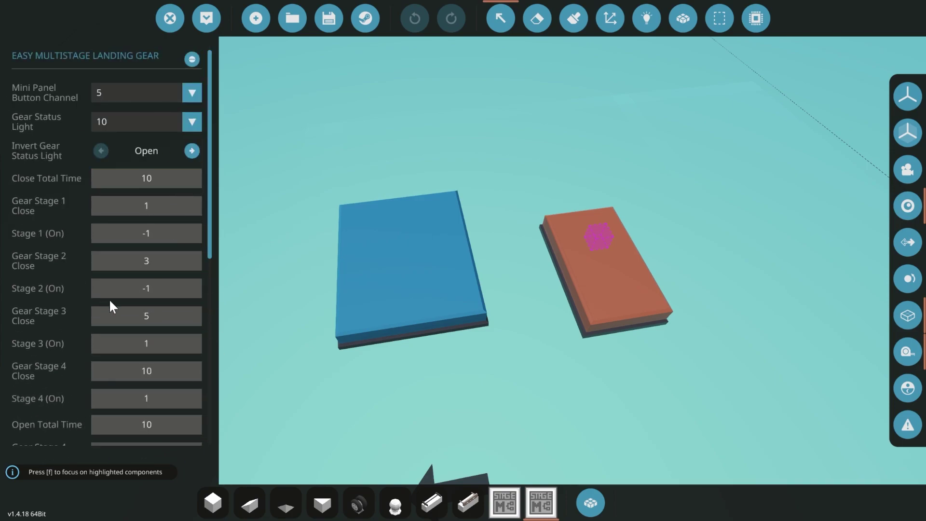
Open the larger V2022 controller's properties and examine the total sequence time and the Invert Status Output options, leaving the latter at Yes
left_click(402, 272)
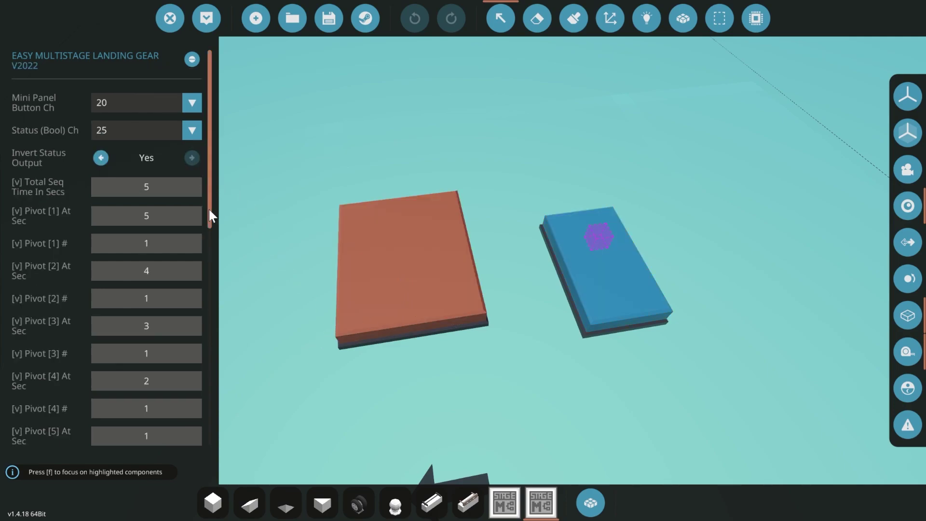
left_click_drag(209, 209, 208, 259)
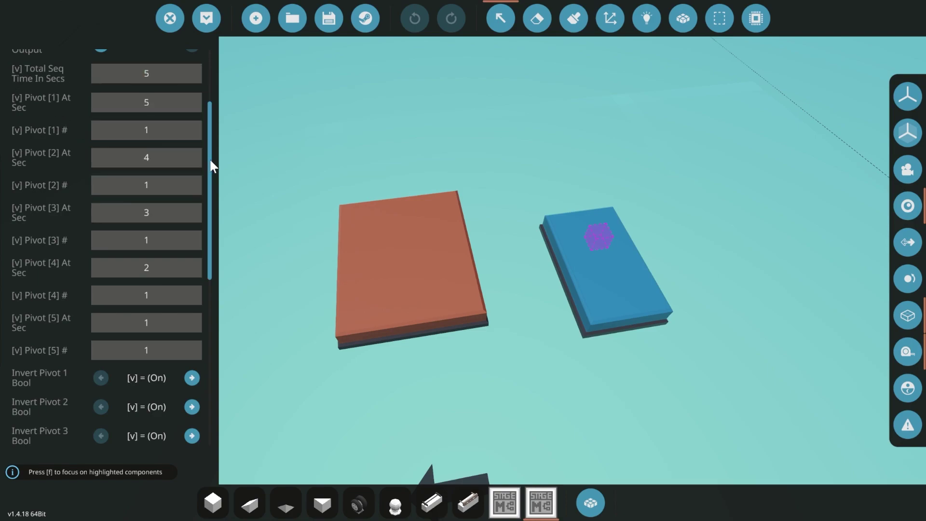
left_click_drag(210, 158, 212, 140)
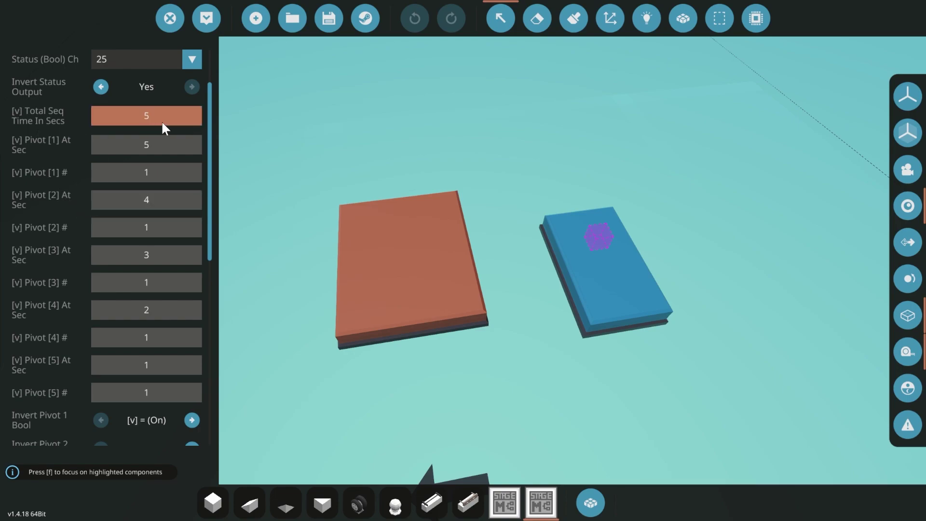
left_click(129, 116)
left_click(94, 88)
left_click(188, 86)
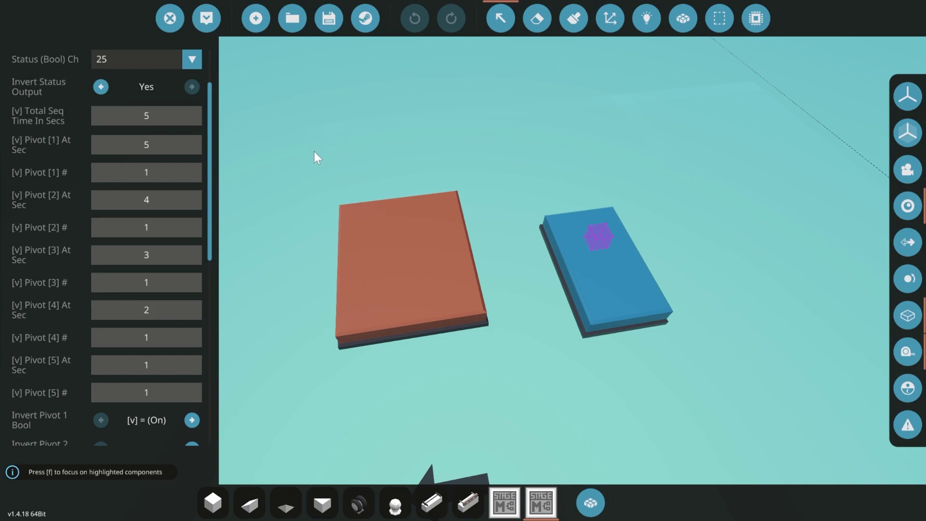
Examine the time and number settings of pivots 1 to 5 for both the down and up sequences
left_click(135, 146)
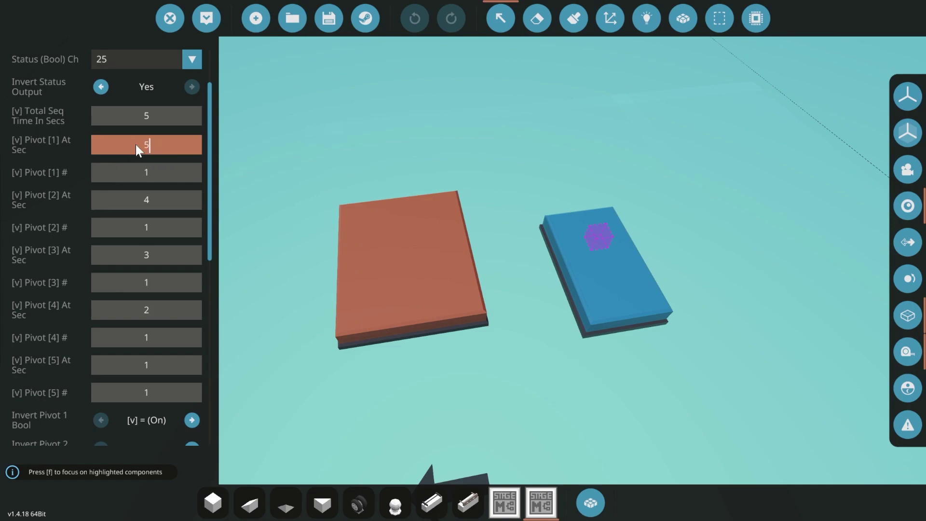
left_click_drag(149, 145, 47, 148)
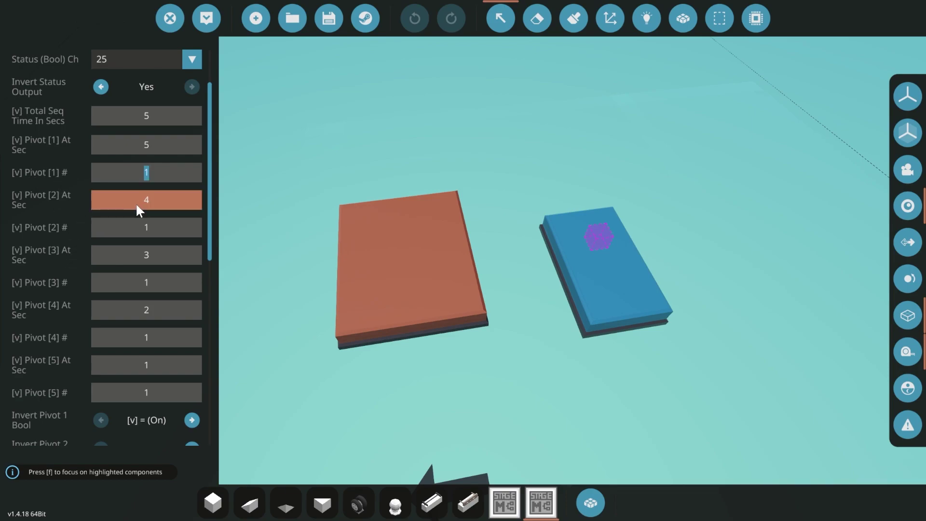
left_click_drag(209, 188, 209, 226)
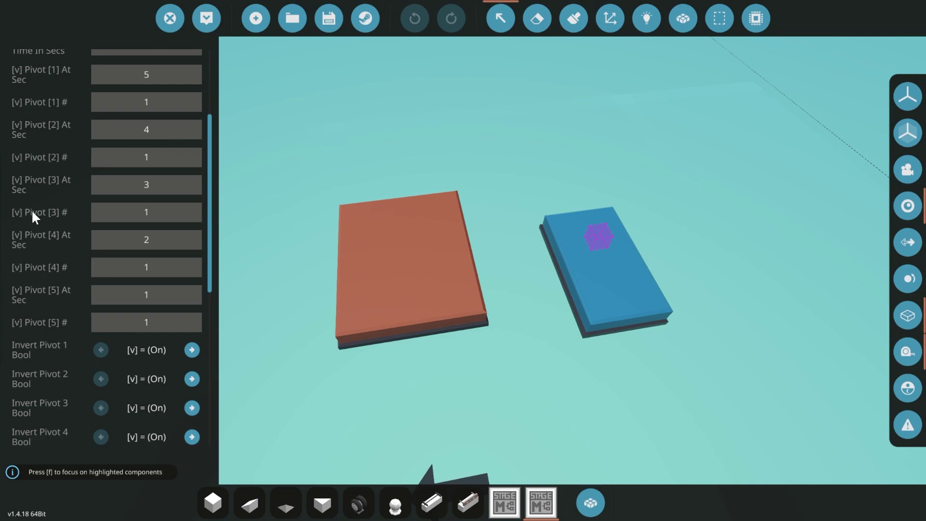
left_click_drag(206, 201, 221, 377)
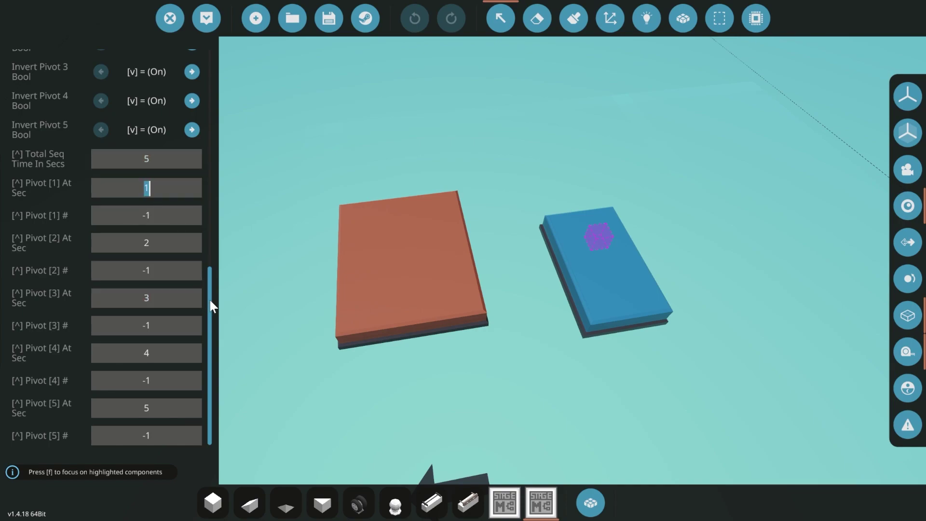
left_click_drag(210, 300, 221, 66)
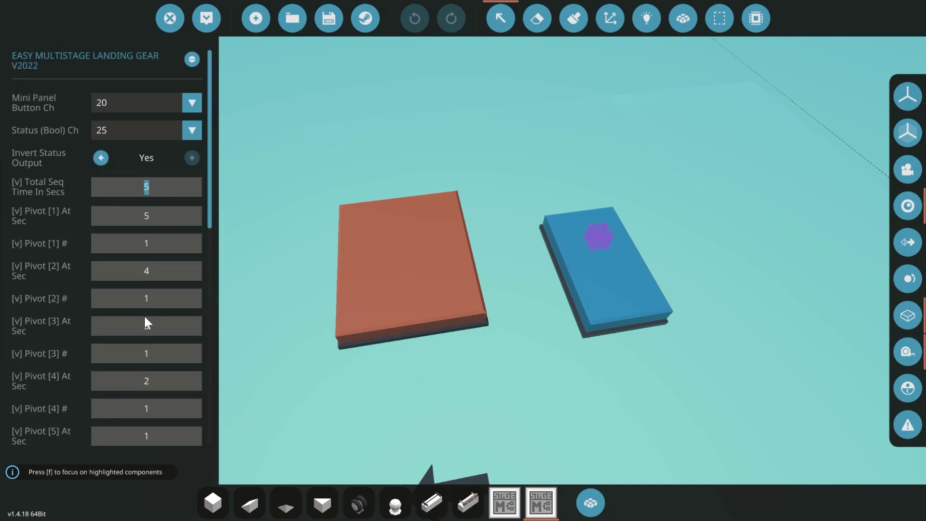
Set the larger controller's Invert Pivot 1 Bool to [^] = (On)
left_click(109, 215)
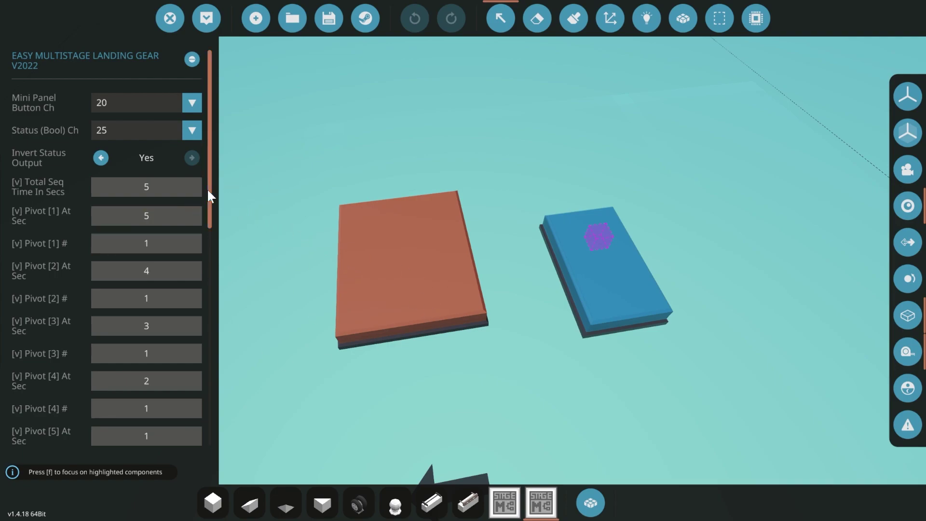
scroll(75, 218, "down", 5)
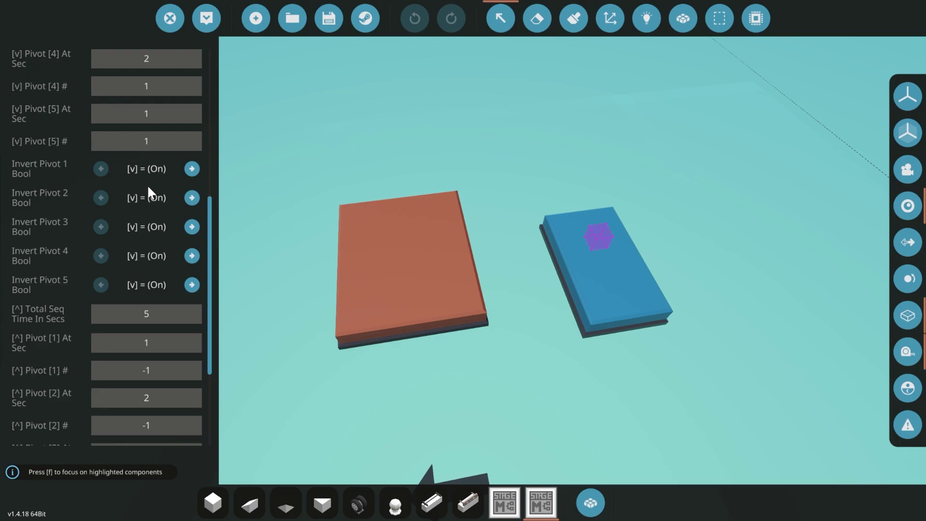
left_click(192, 170)
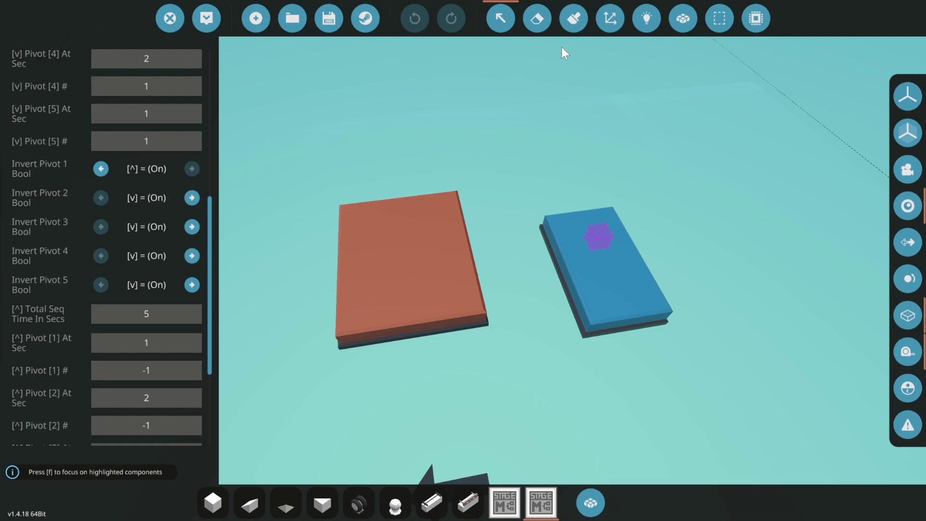
Show the logic nodes again and inspect the first output in each green row of the larger controller
left_click(646, 19)
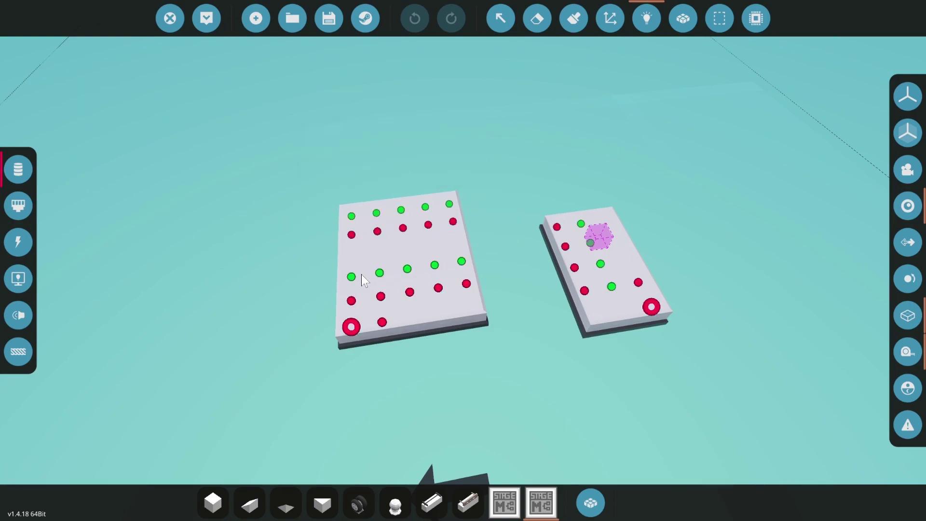
left_click_drag(351, 276, 302, 275)
left_click_drag(351, 215, 464, 285)
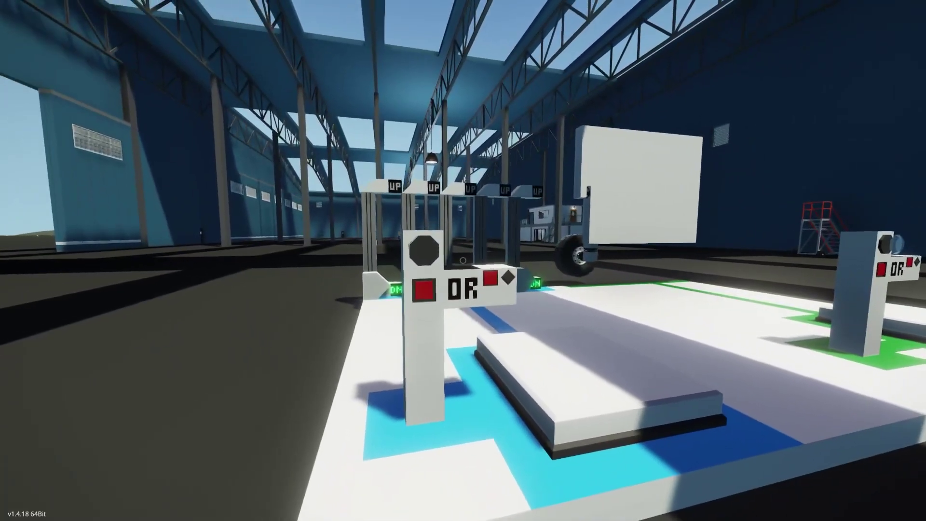
Inspect the DN indicators and the control stand, and switch on the red button below the stand's octagonal light
key("d")
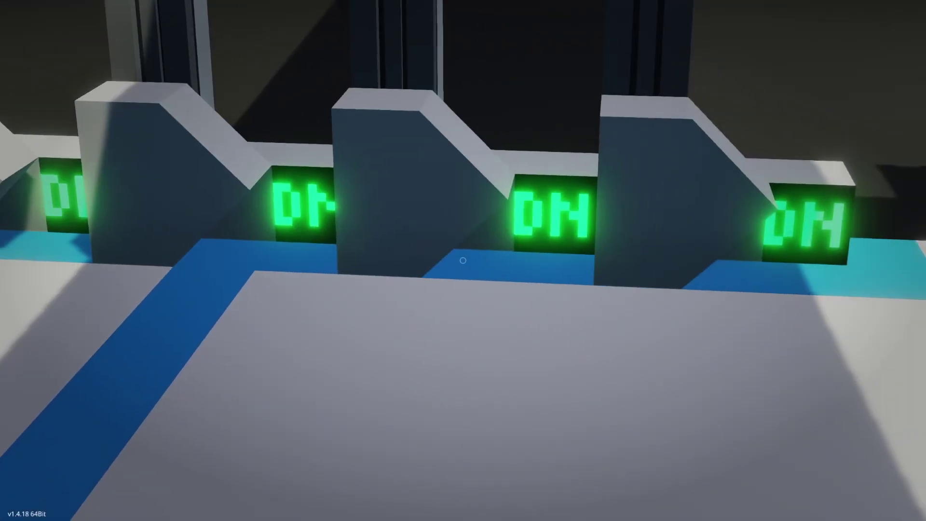
key("w")
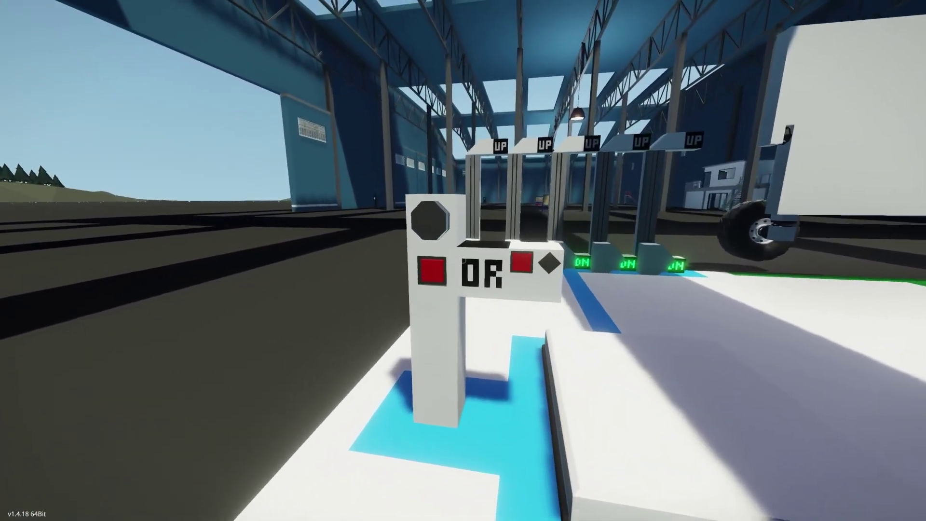
key("s")
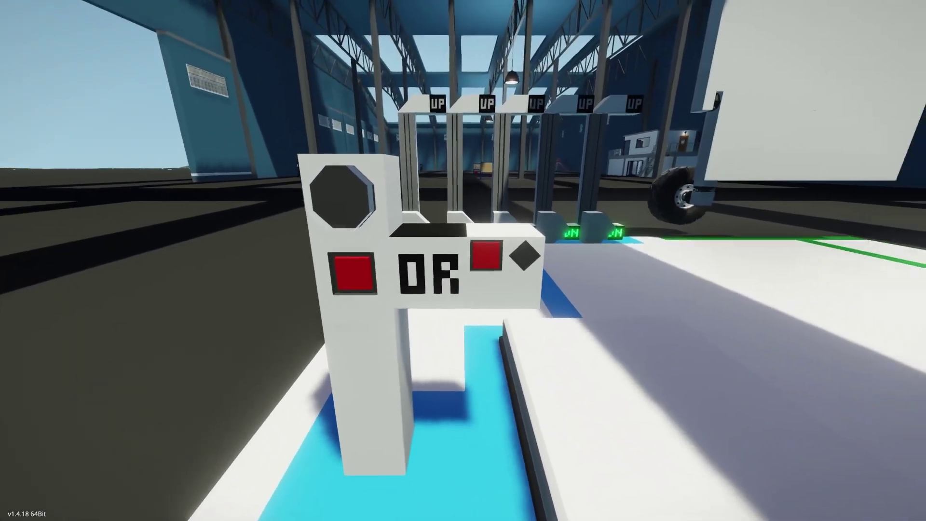
key("w")
key("s")
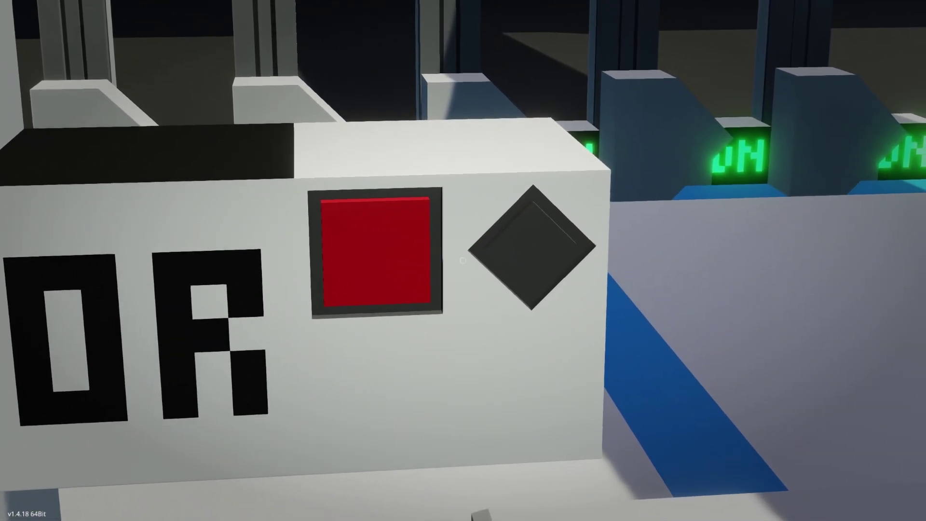
key("s")
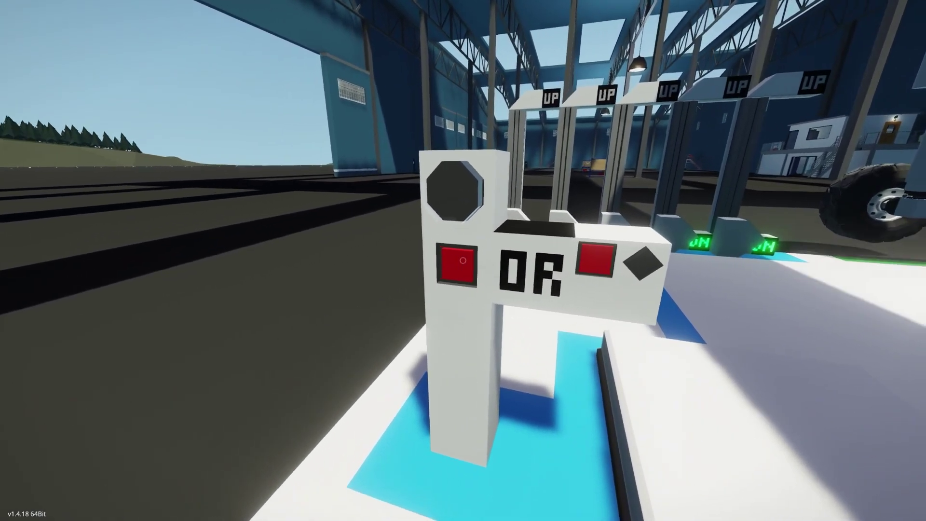
left_click(463, 260)
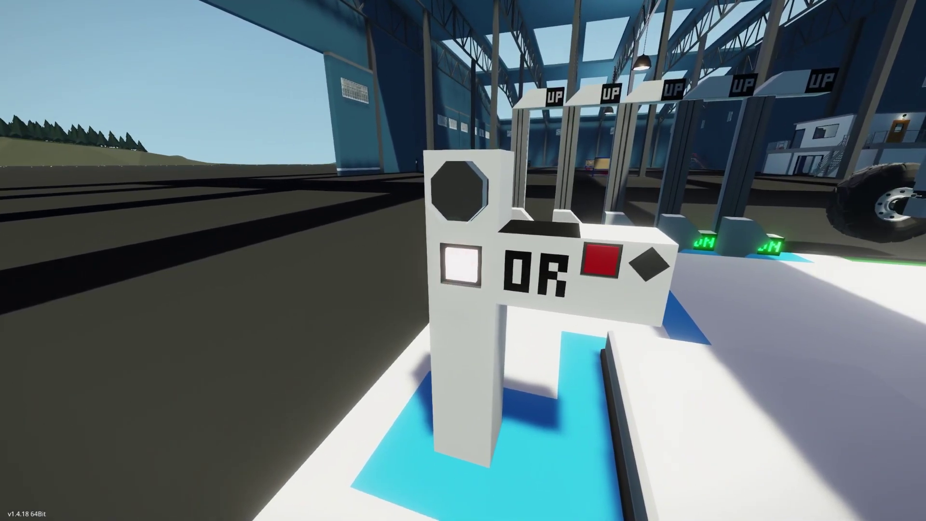
Watch the five column blocks run the up sequence and check their UP and DN indicators
key("d")
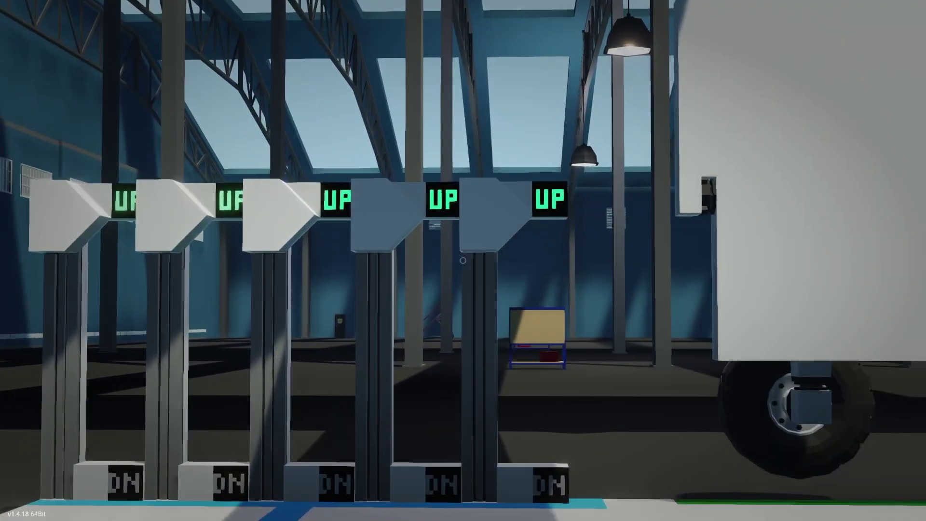
key("s")
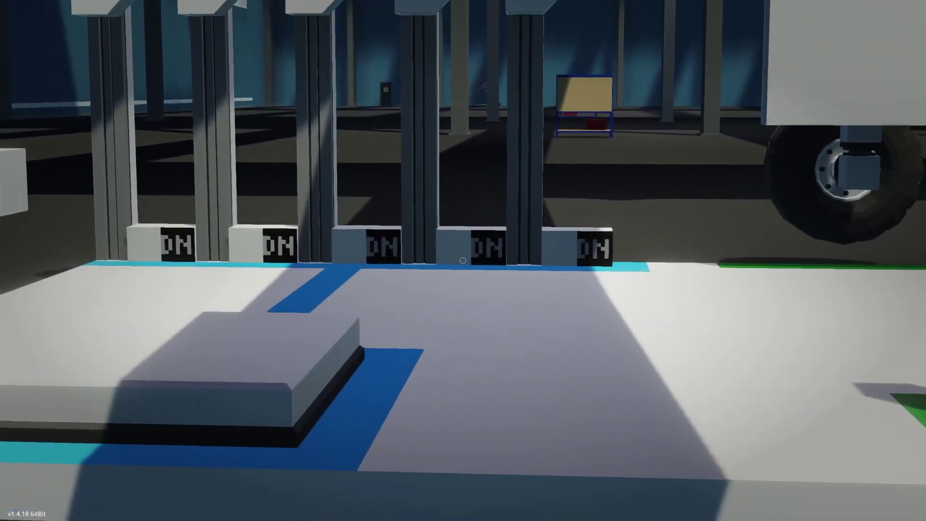
key("w")
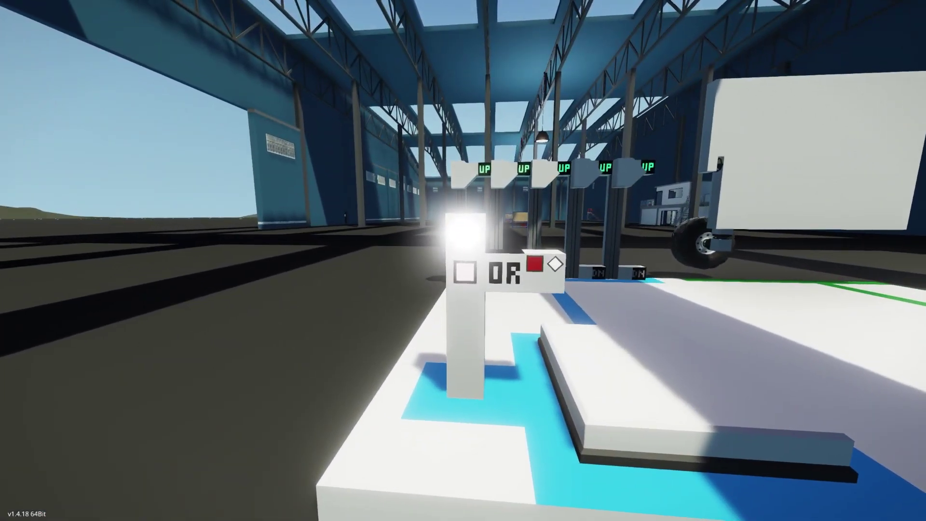
Switch off the button on the blue-bordered control stand and watch the five blocks and their indicators run the down sequence
key("d")
key("z")
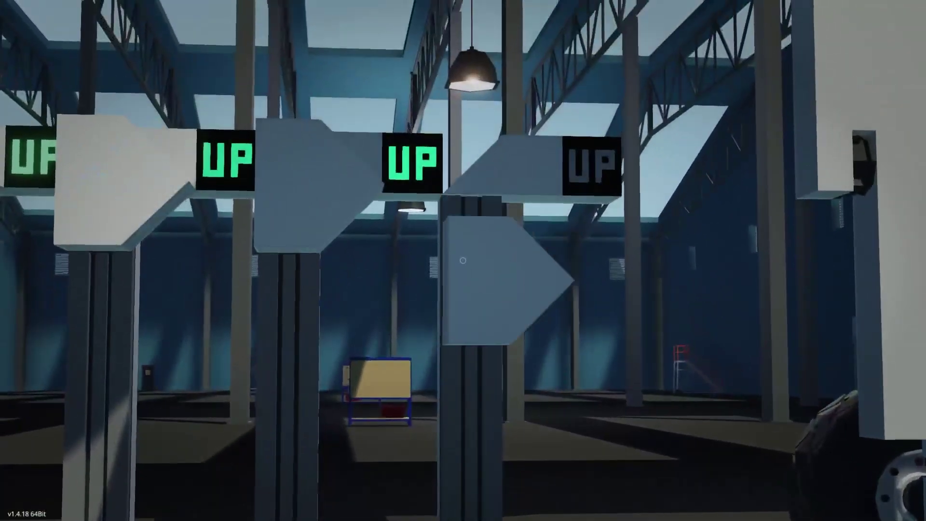
key("s")
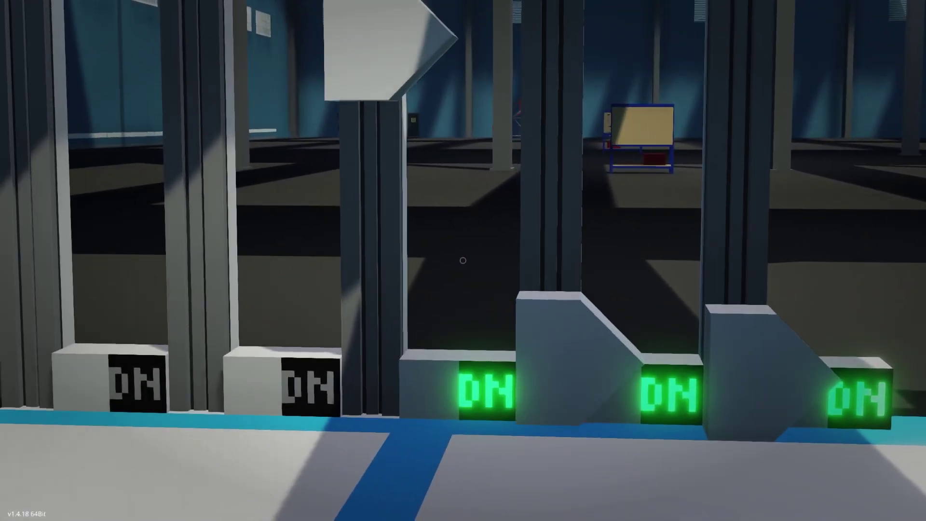
key("w")
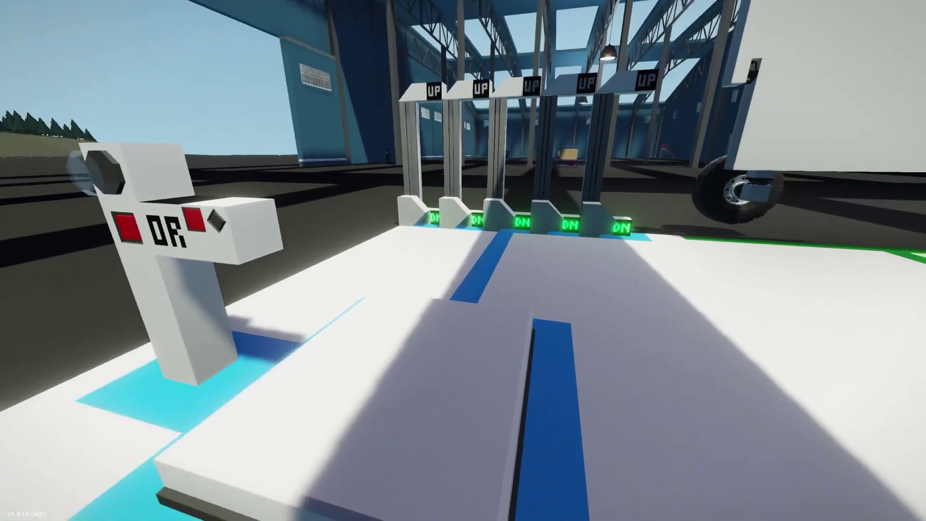
key("w")
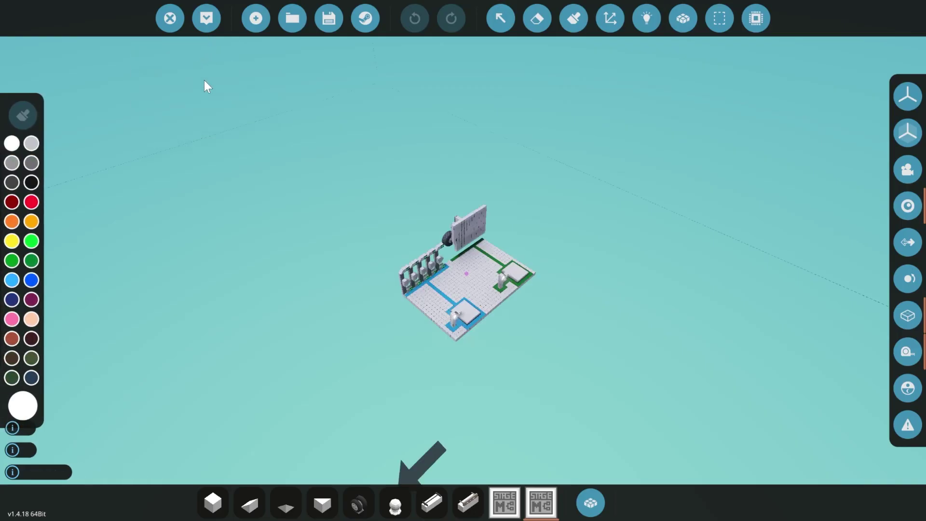
Set the blue-bordered controller's Invert Pivot 3 Bool to [^] = (On) and spawn the creation again
left_click(501, 18)
left_click(464, 306)
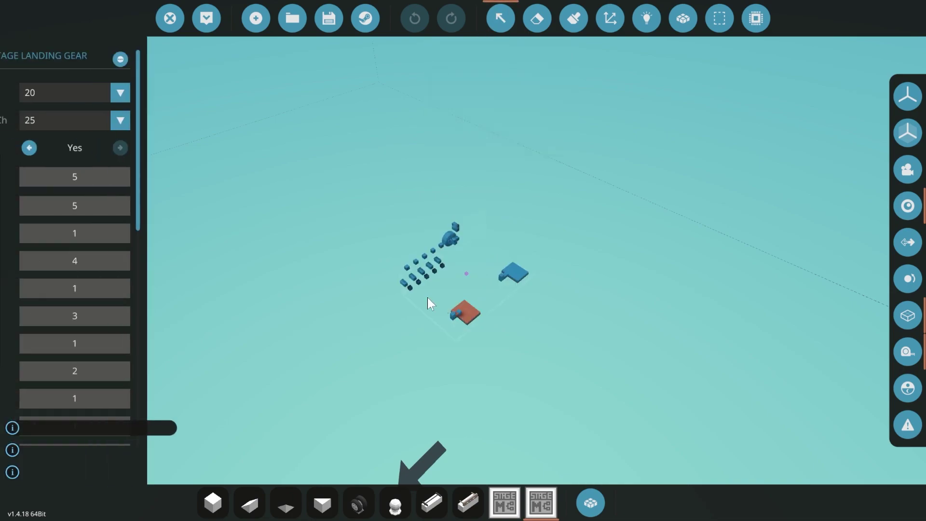
left_click_drag(209, 205, 199, 340)
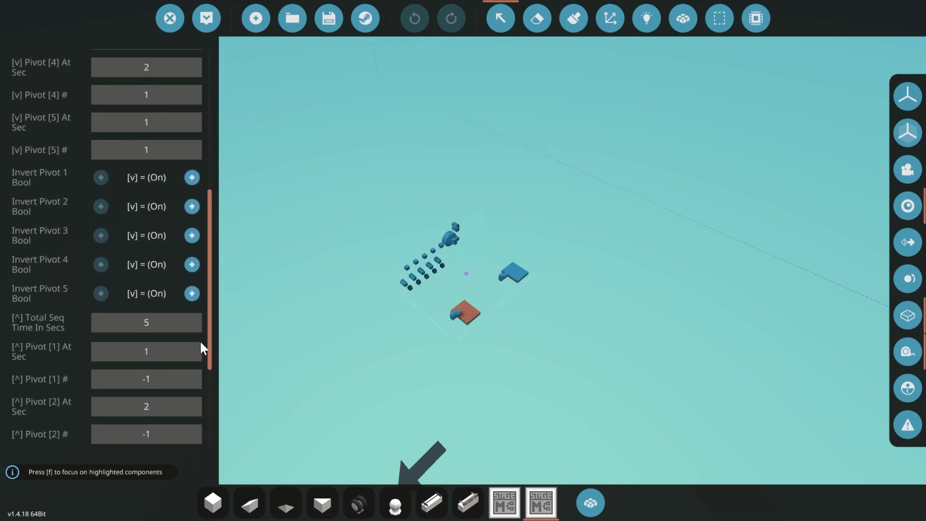
left_click(192, 235)
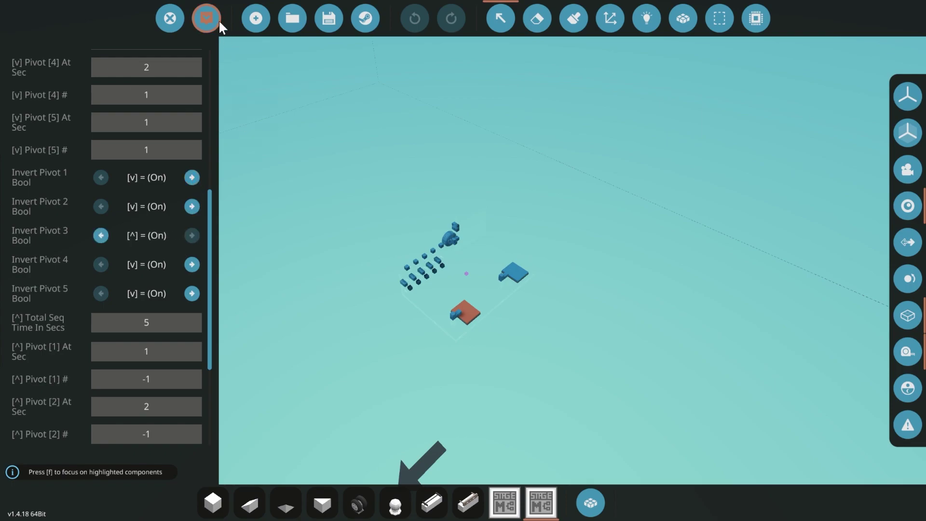
left_click(206, 18)
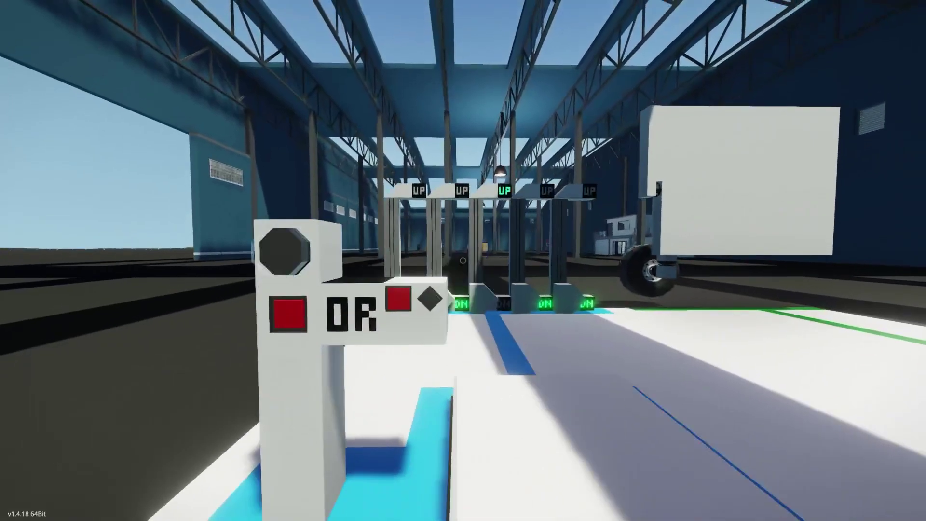
Compare the third column's UP and DN indicators with those of the other columns while the blocks are lowered
key("w")
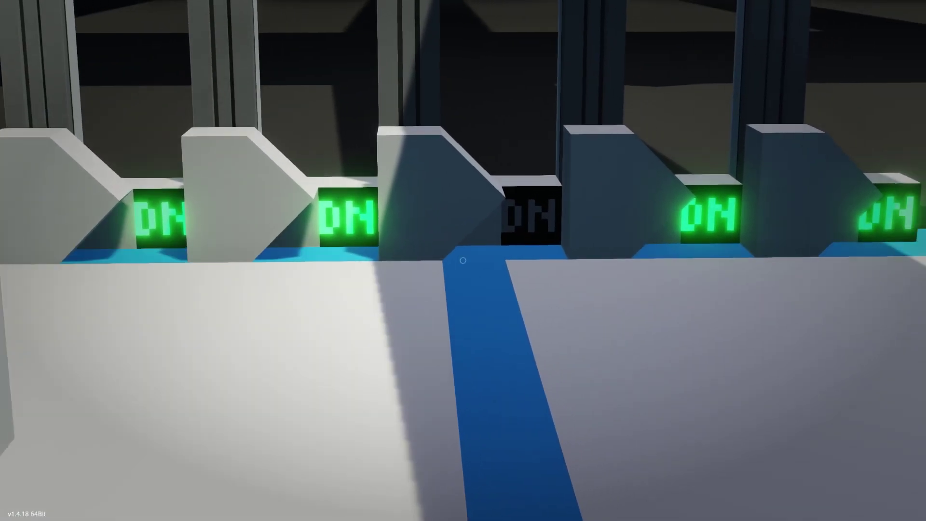
key("s")
key("d")
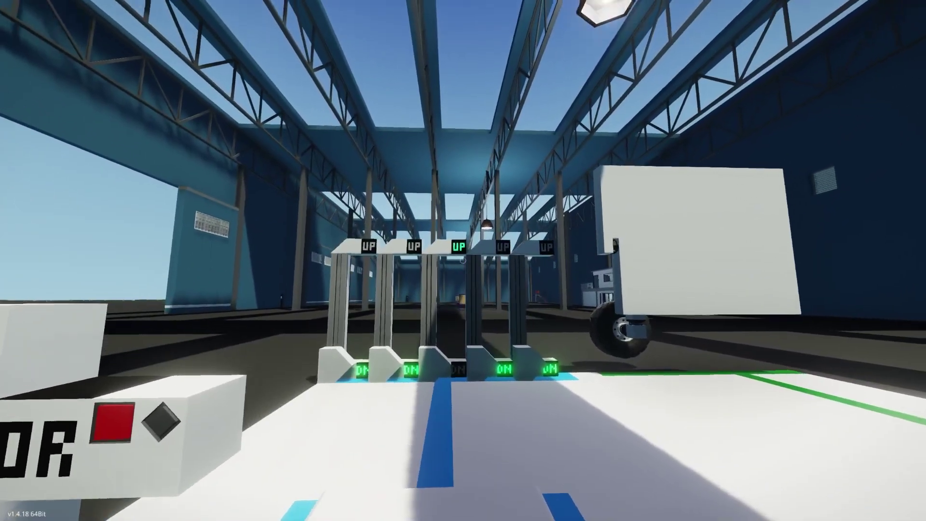
key("s")
key("w")
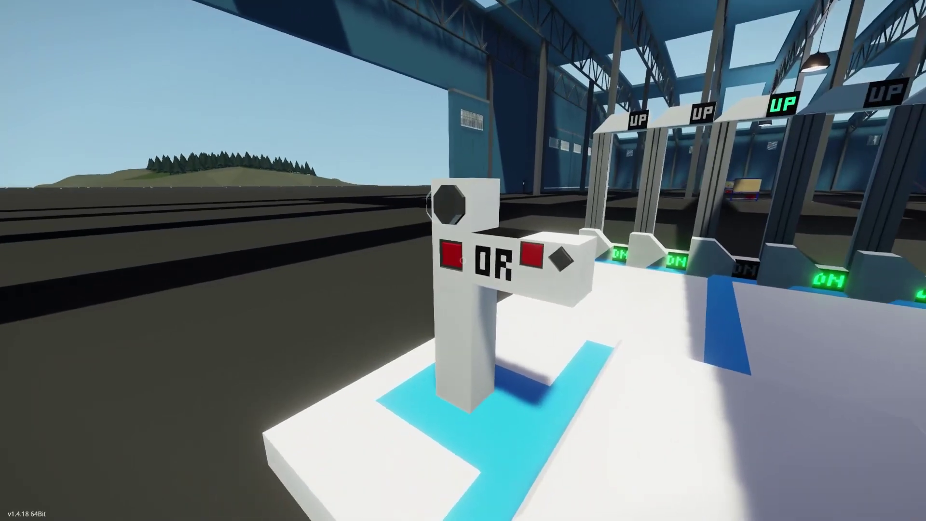
Switch on the blue-bordered stand's button and watch how the third column's indicators behave during the up sequence
left_click(462, 260)
key("d")
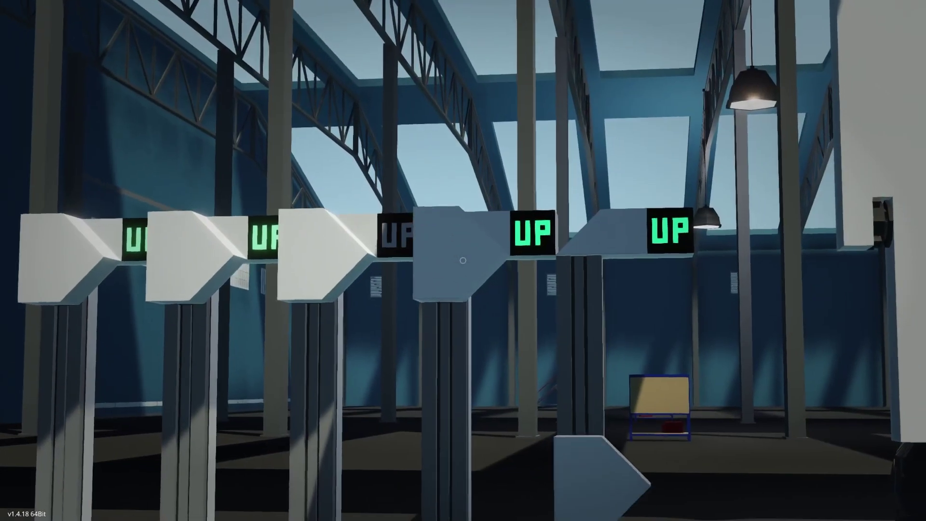
key("s")
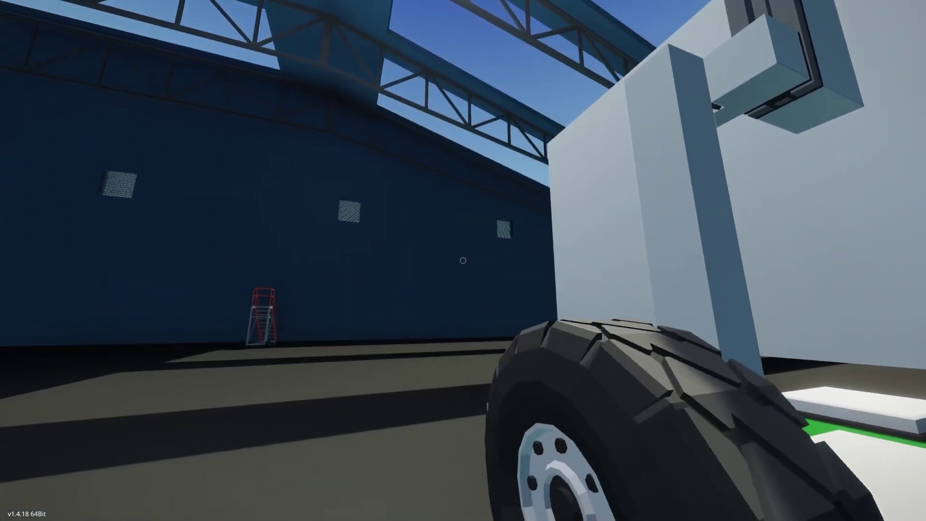
Inspect the landing gear wheel from several sides and watch it retract and extend using the green-bordered stand's button
key("a")
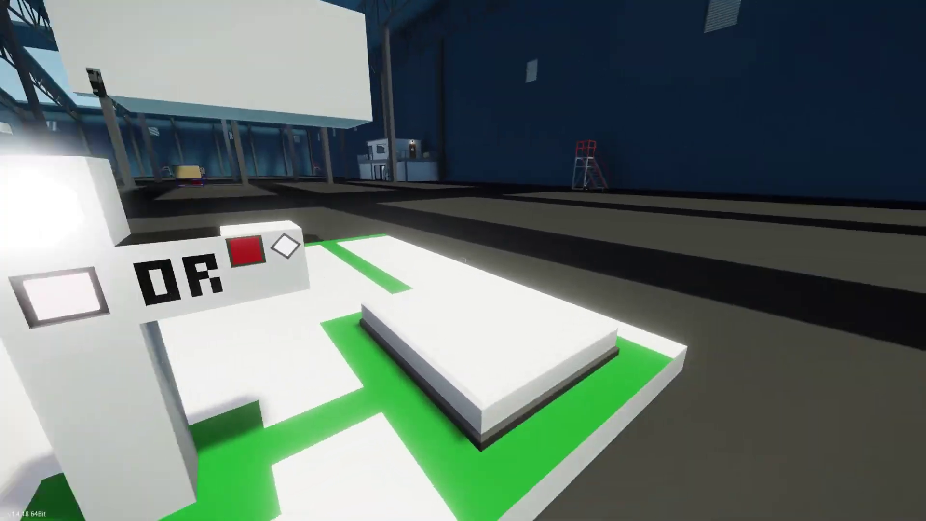
key("w")
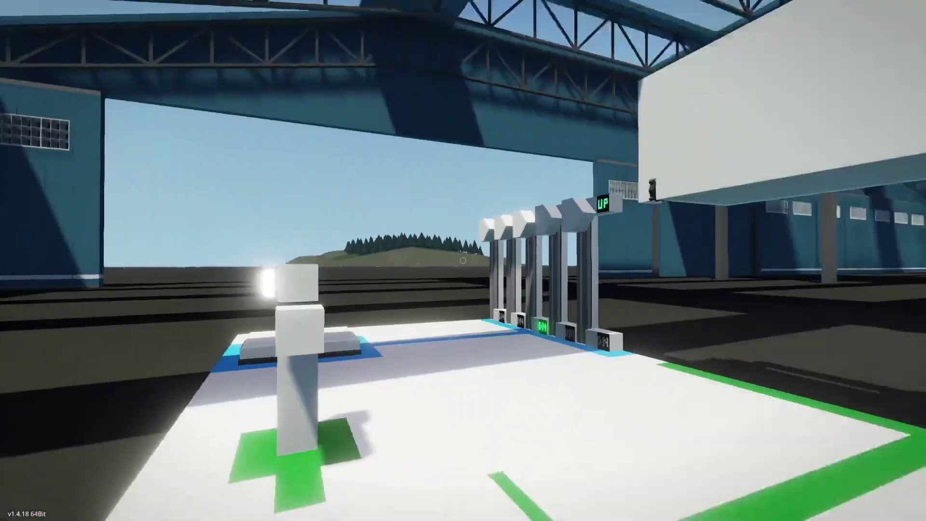
key("d")
key("w")
key("a")
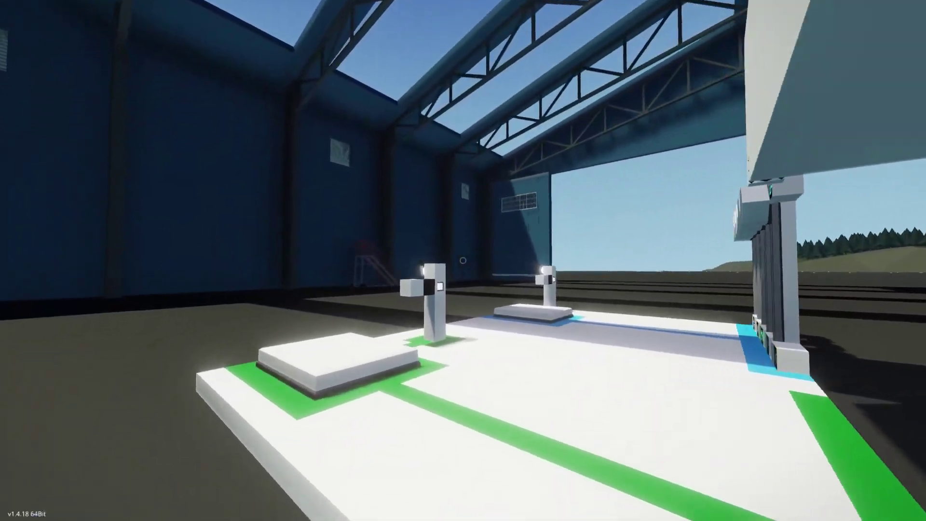
key("space")
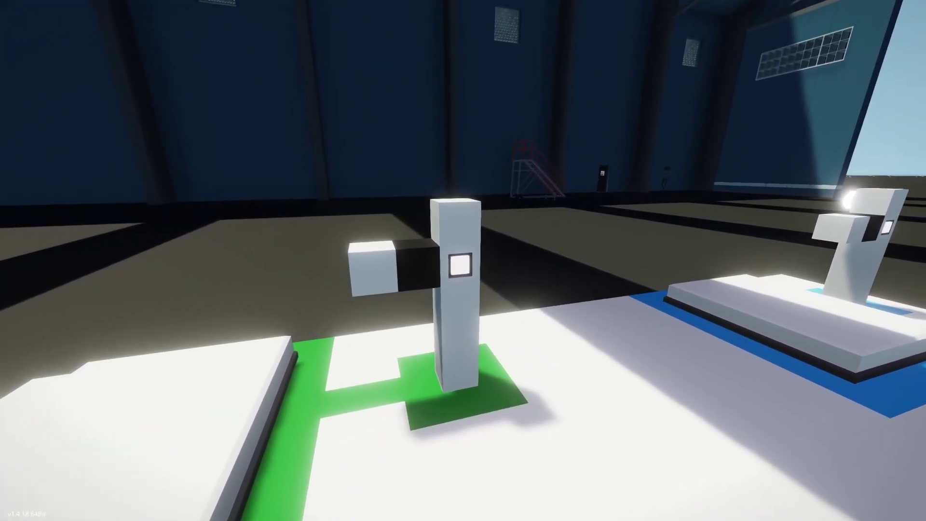
key("s")
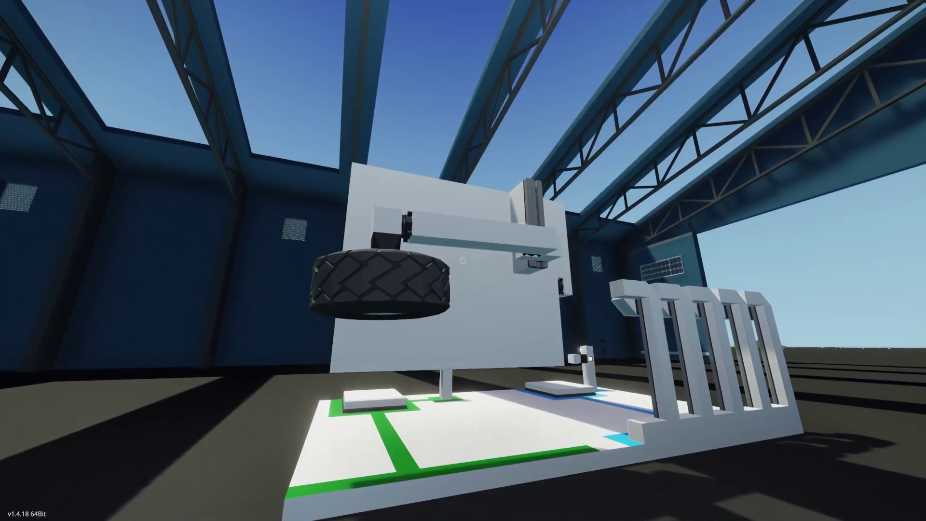
key("a")
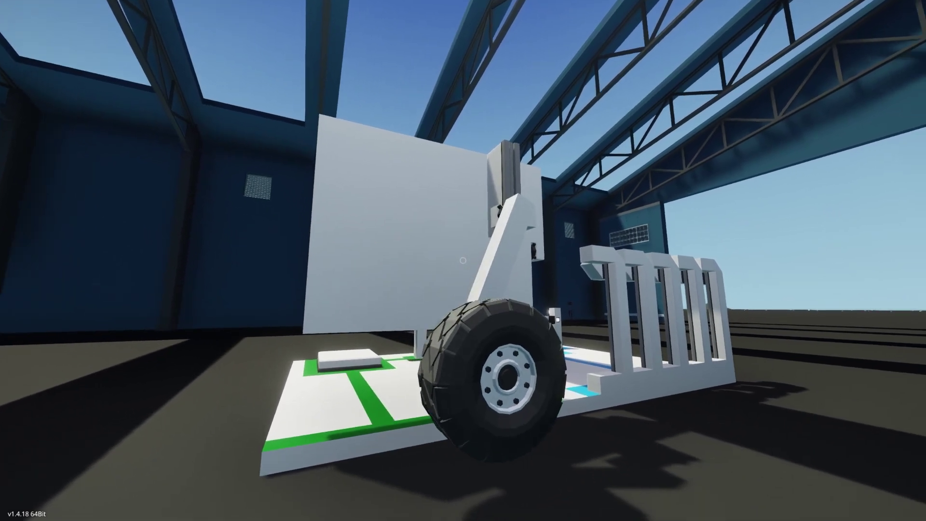
key("a")
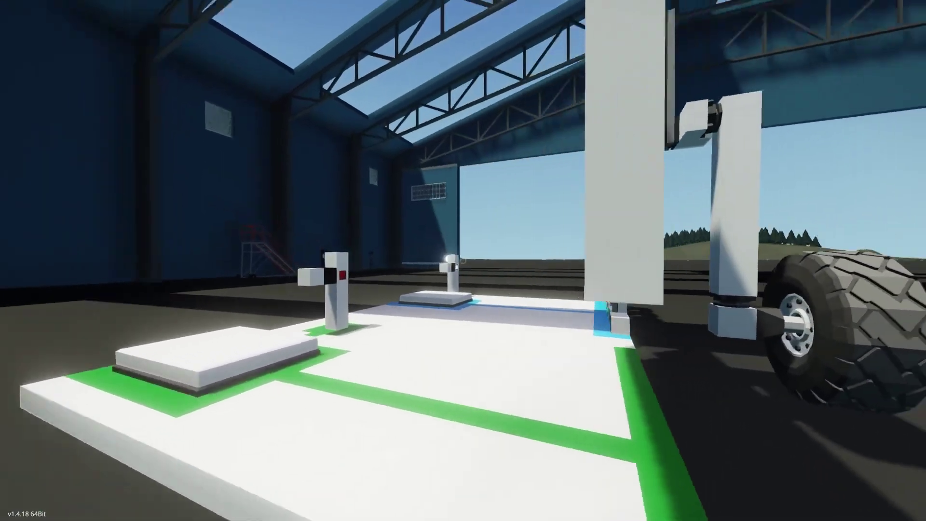
Switch on the green-bordered stand's button and watch the landing gear retract behind the large panel
key("w")
key("a")
key("w")
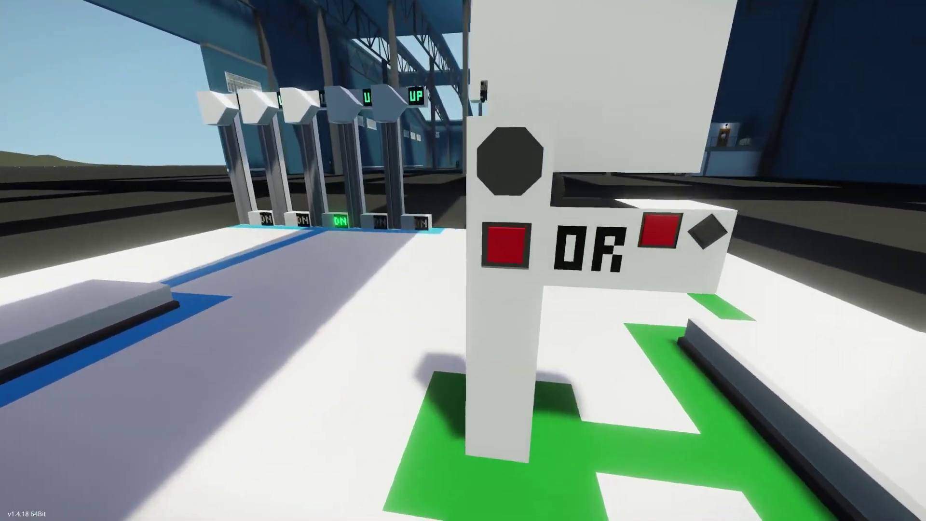
left_click(463, 261)
key("a")
key("w")
key("space")
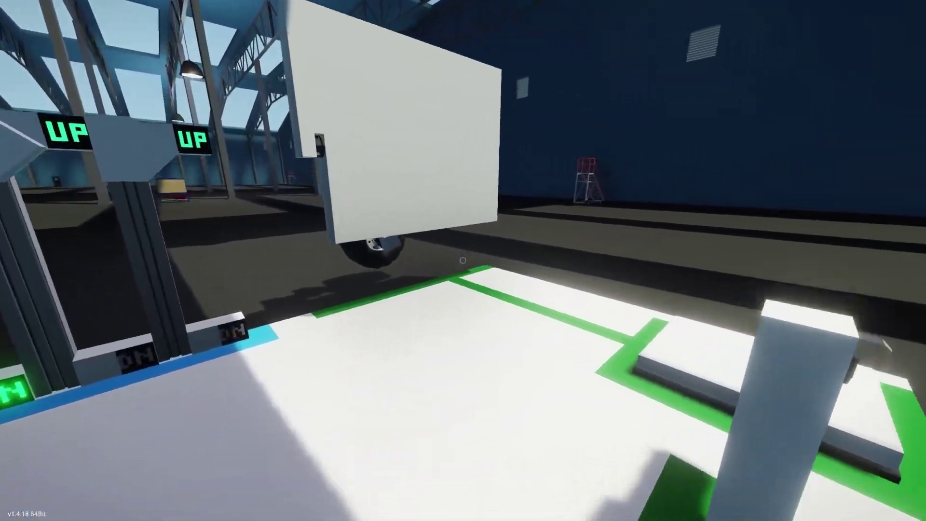
key("w")
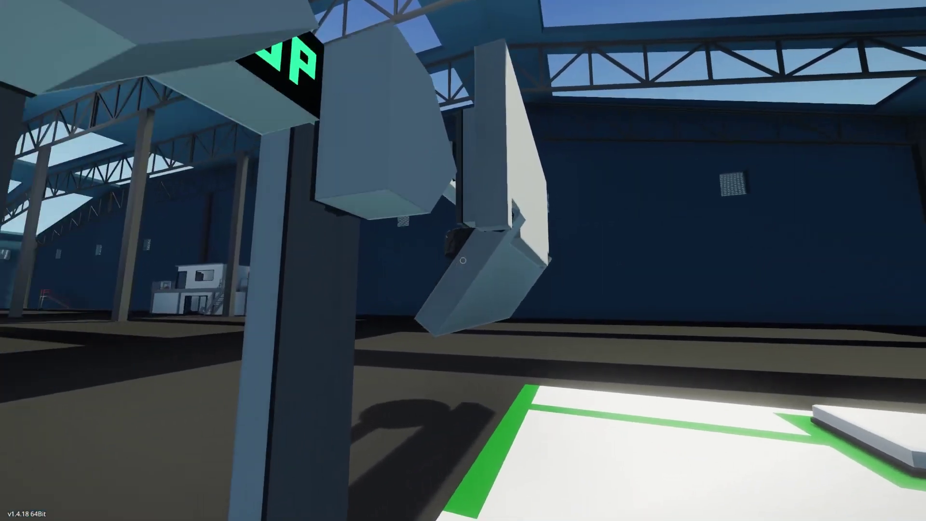
key("w")
key("space")
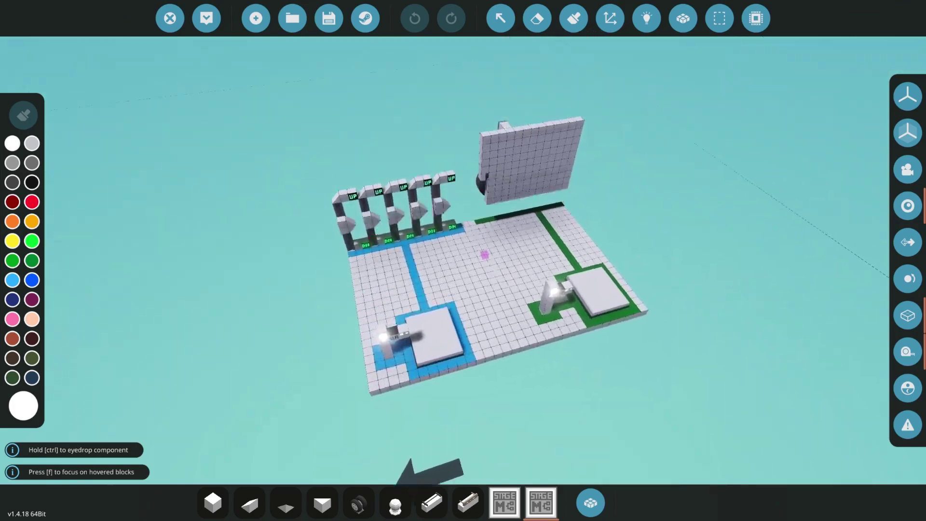
Place a copy of the green-bordered landing gear controller in the middle of the platform and open it in the microcontroller editor
key("d")
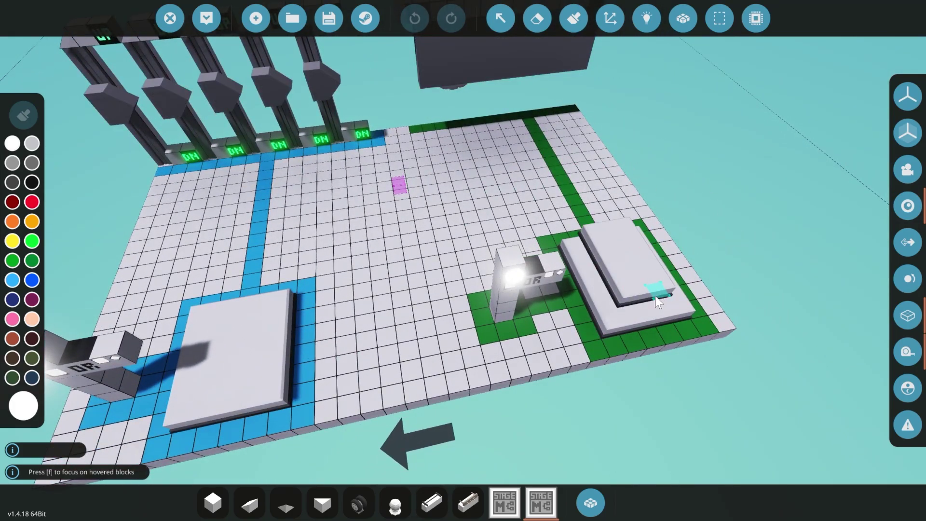
left_click(655, 296, "ctrl")
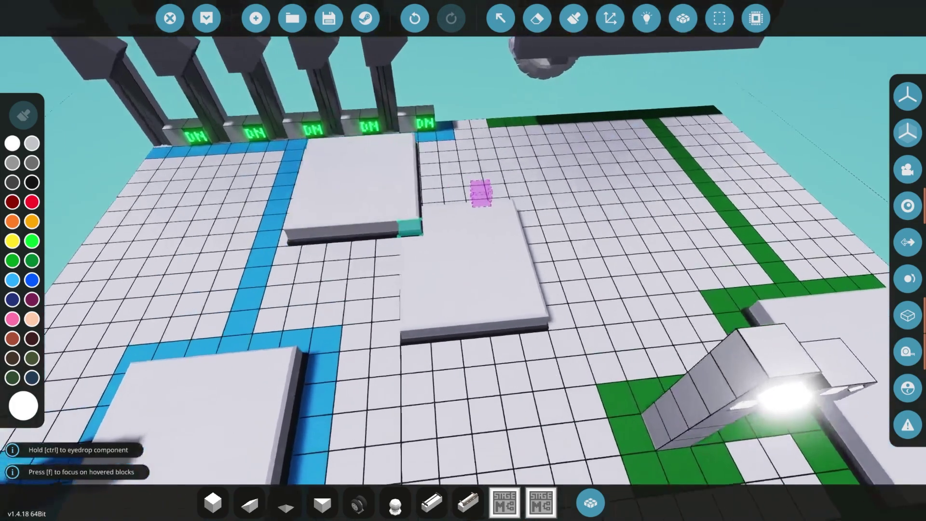
left_click(498, 18)
left_click(485, 263)
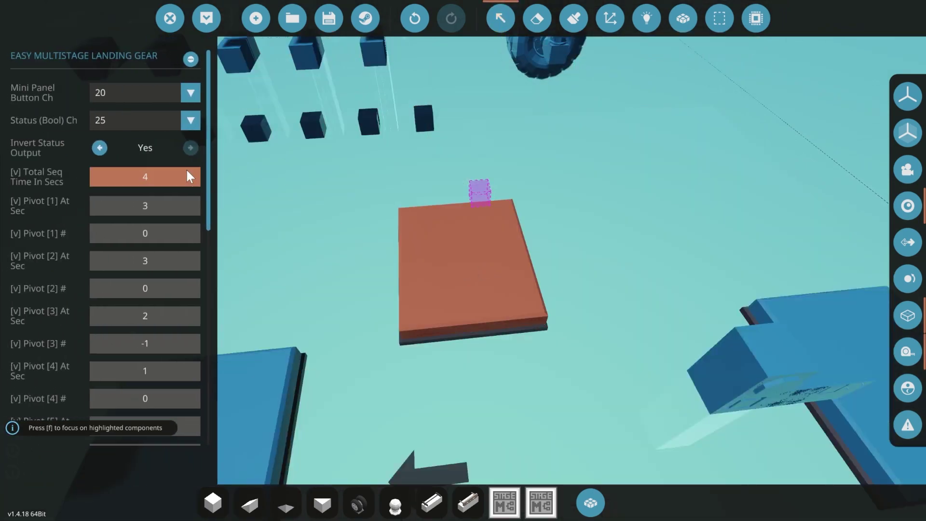
left_click(191, 58)
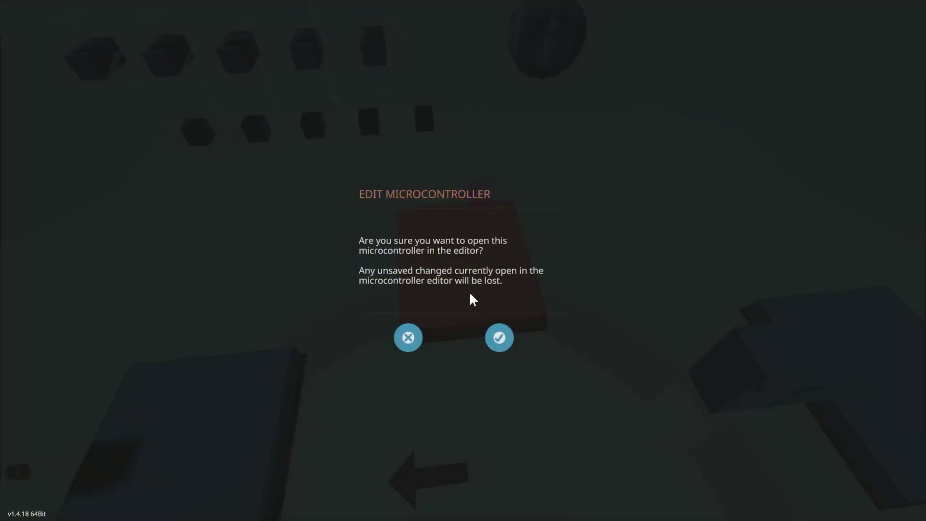
left_click(501, 340)
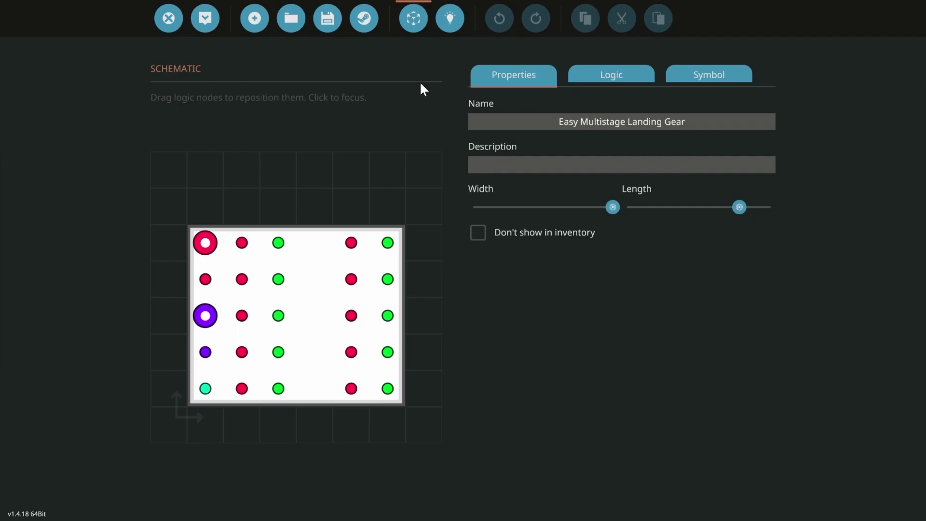
Delete the number output nodes Inverted Ch1 and Inverted Ch2 from the microcontroller
left_click(381, 243)
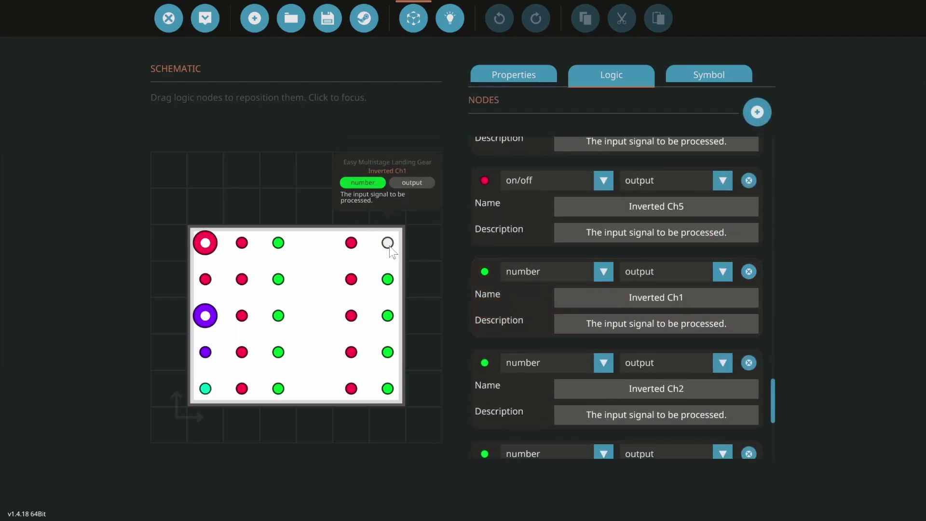
left_click(748, 272)
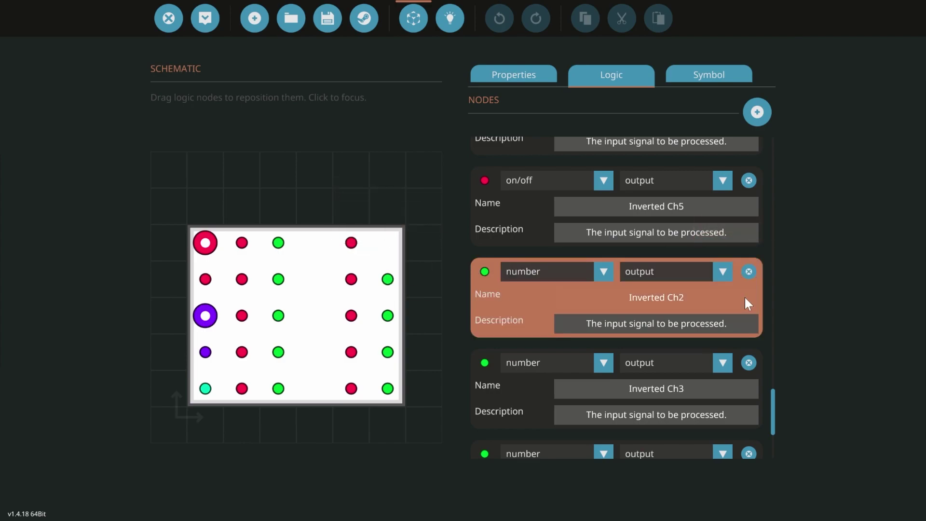
left_click(748, 272)
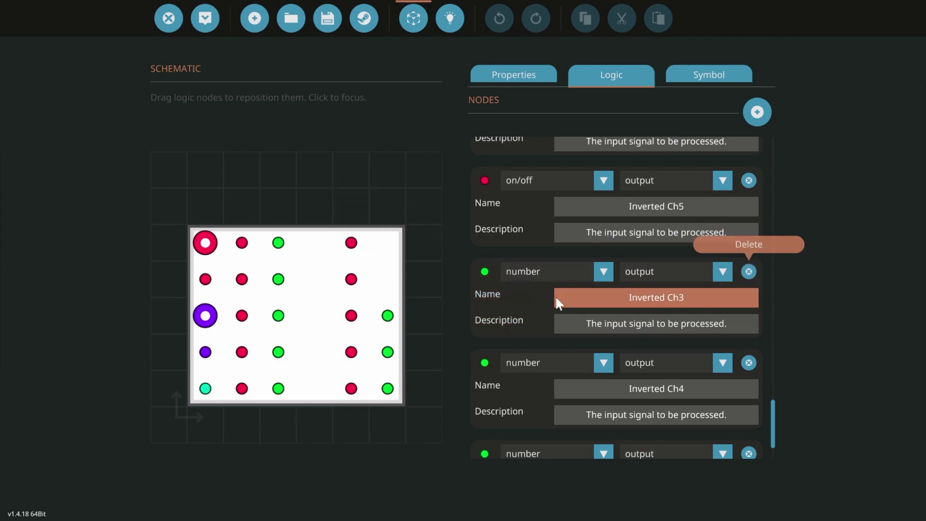
Delete the number output nodes Inverted Ch3, Inverted Ch4 and Inverted Ch5 from the microcontroller
left_click(749, 271)
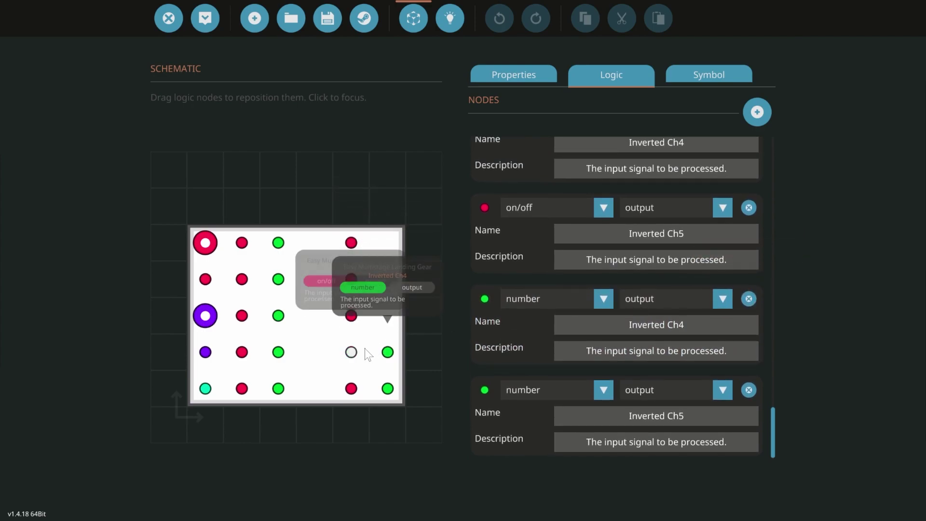
left_click(748, 299)
left_click(749, 389)
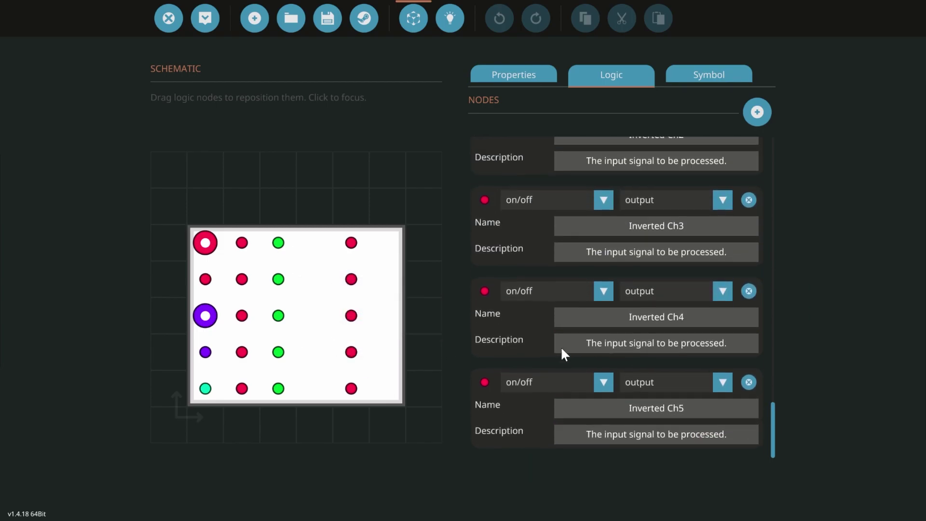
Delete the five on/off output nodes Inverted Ch1 through Inverted Ch5 from the microcontroller
left_click(350, 242)
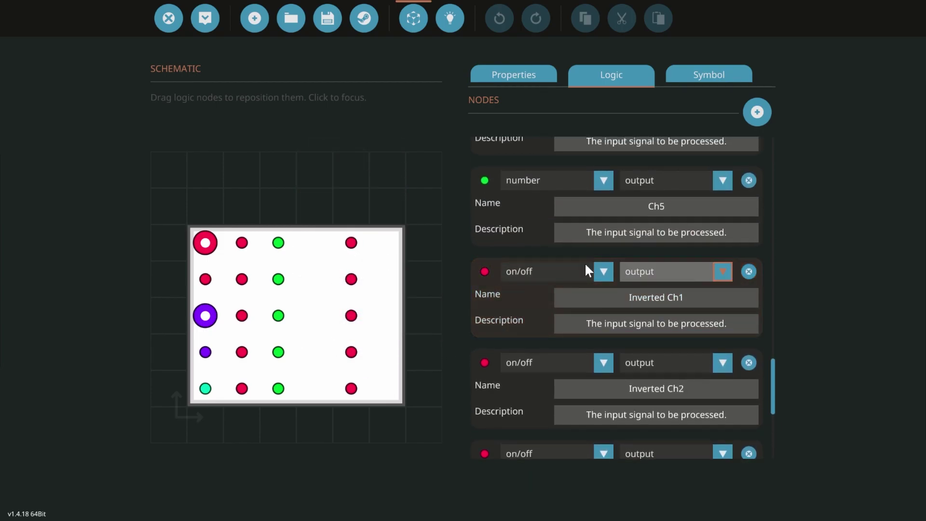
left_click(351, 242)
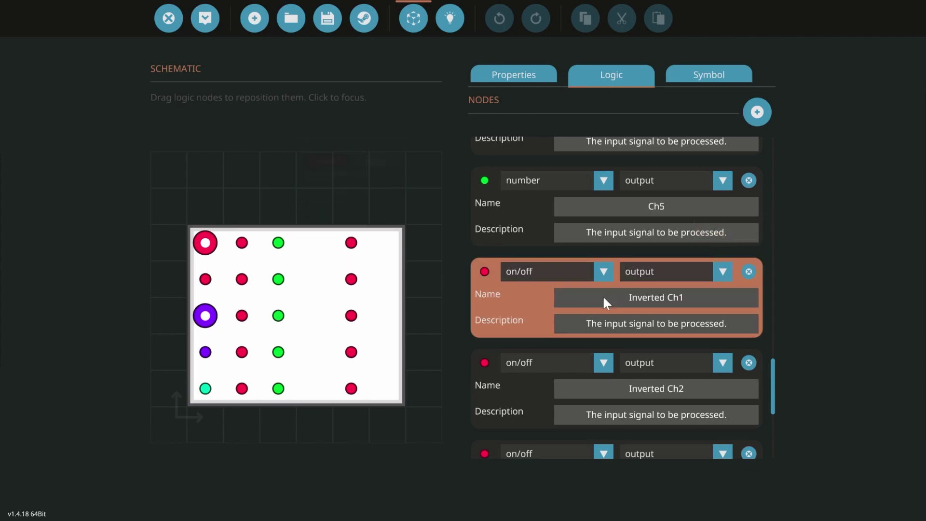
left_click(746, 274)
left_click(351, 279)
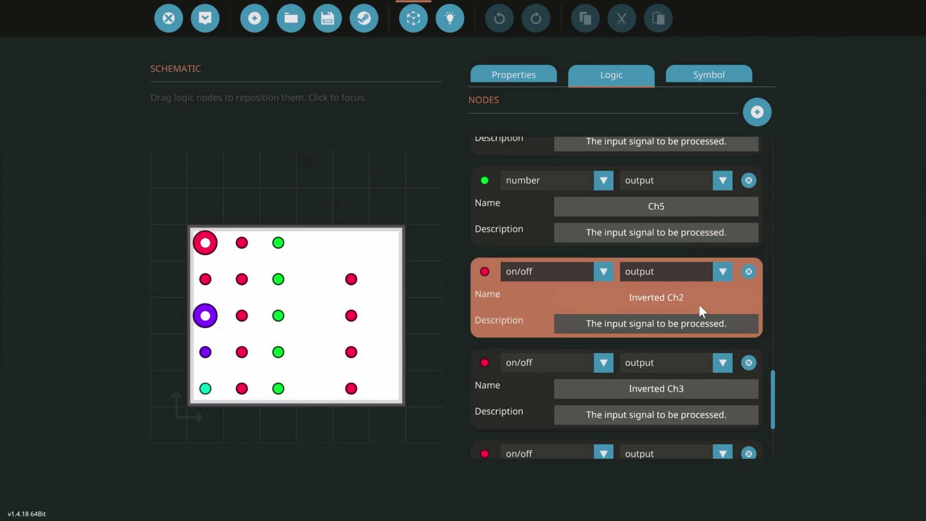
left_click(754, 277)
left_click(351, 315)
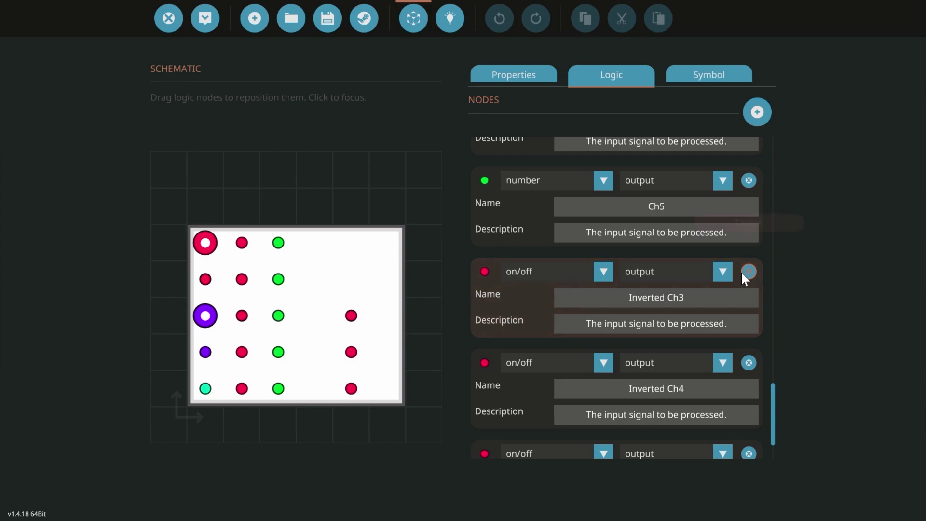
left_click(747, 273)
left_click(351, 352)
left_click(747, 298)
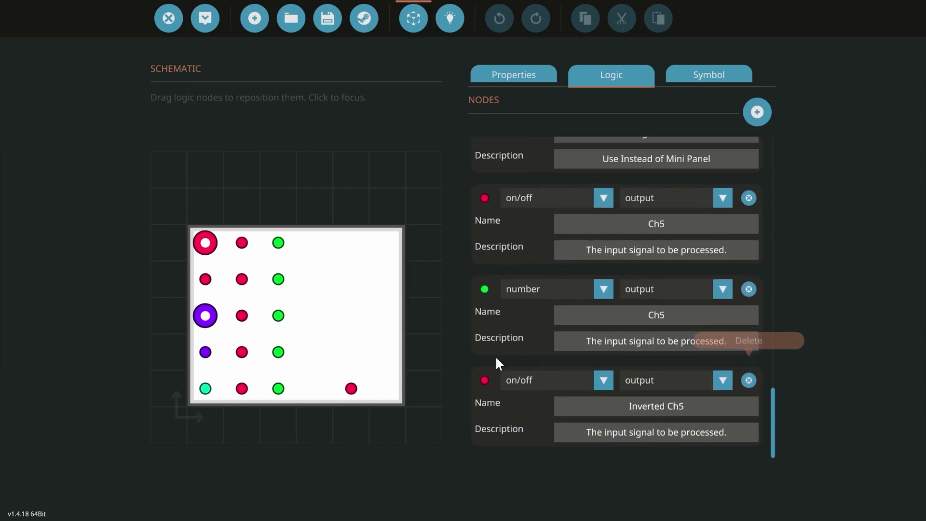
left_click(351, 388)
left_click(749, 380)
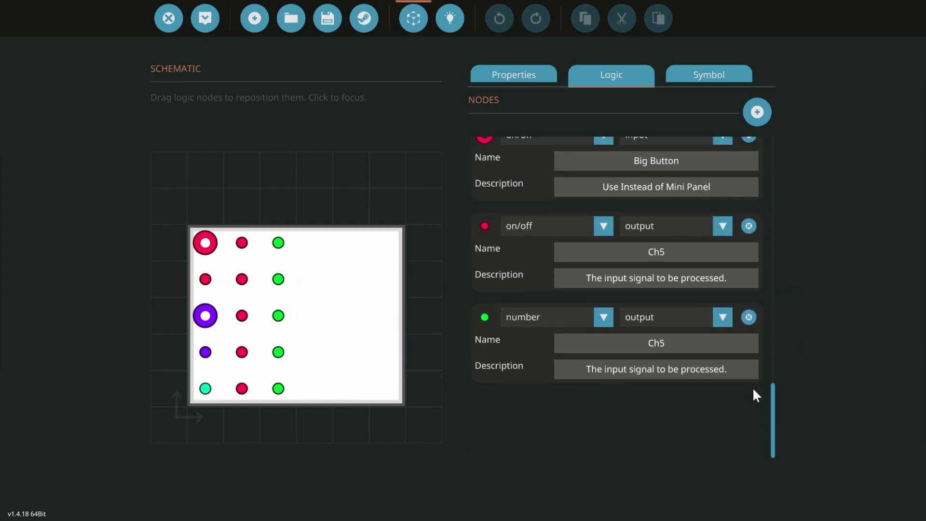
Reduce the microcontroller's width to 3 and rename it "Easy Multistage Landing Gear V2022 Small"
left_click(504, 74)
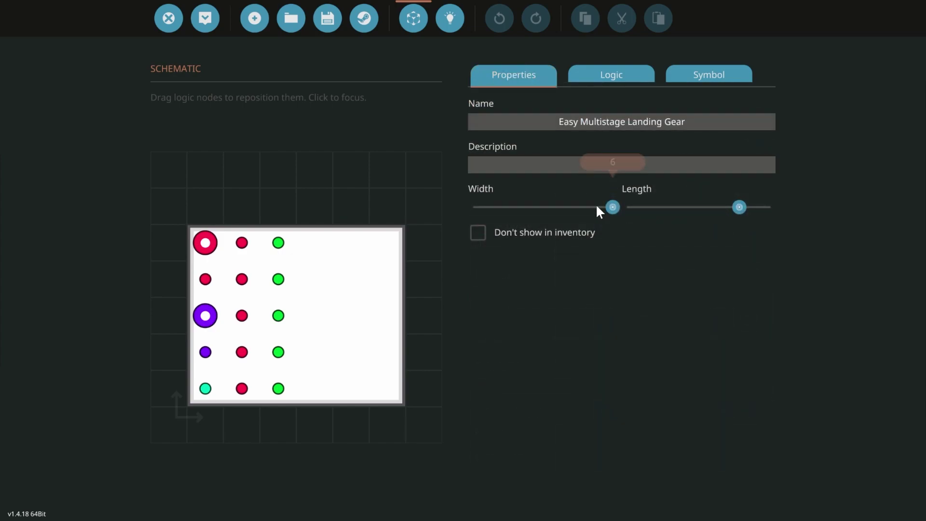
left_click_drag(608, 208, 540, 212)
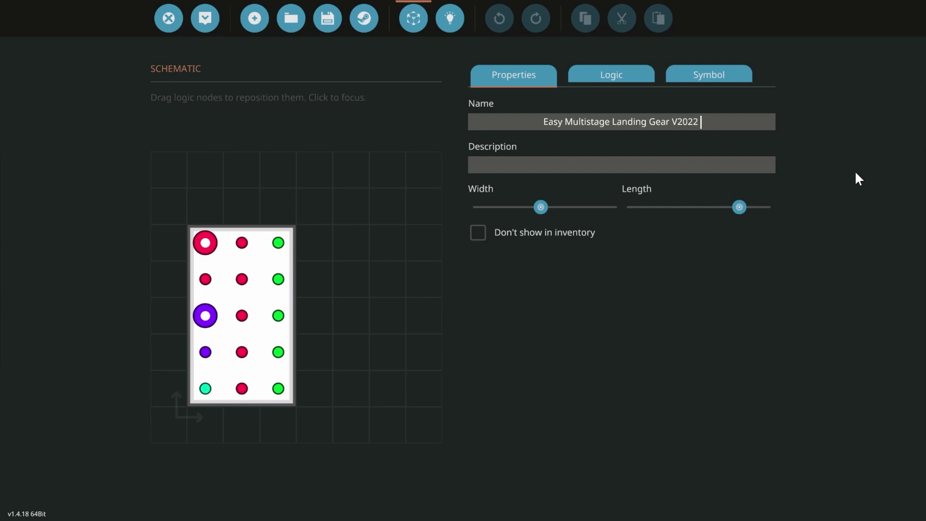
type("sMAL")
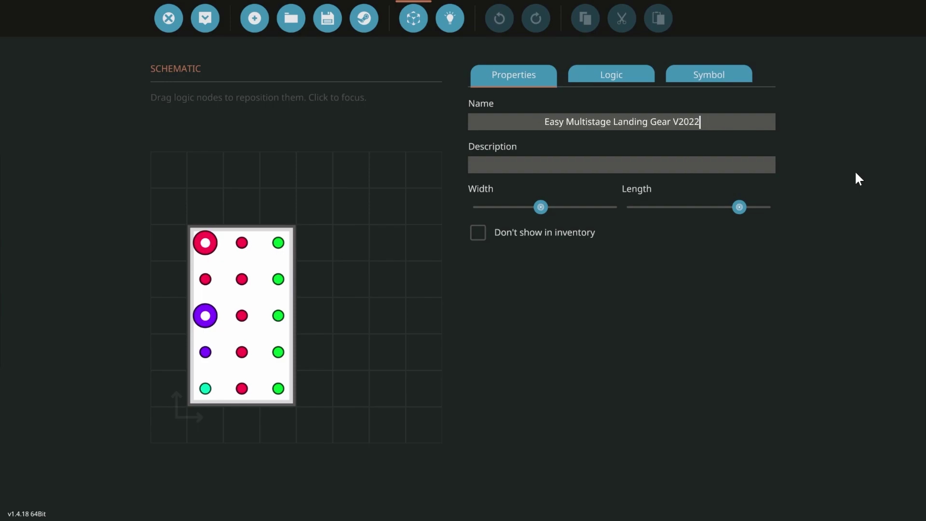
type("ALL")
key("BackSpace")
key("BackSpace")
key("BackSpace")
key("BackSpace")
key("BackSpace")
type("Small")
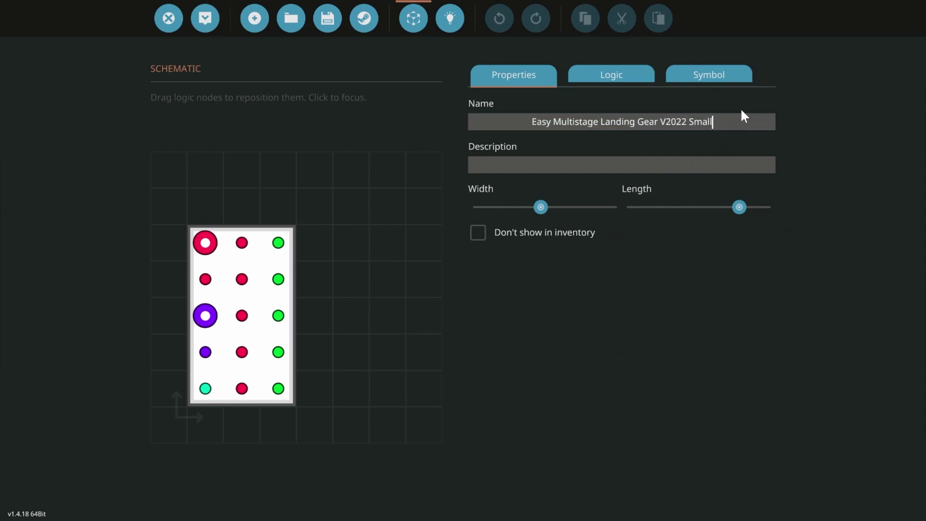
key("Return")
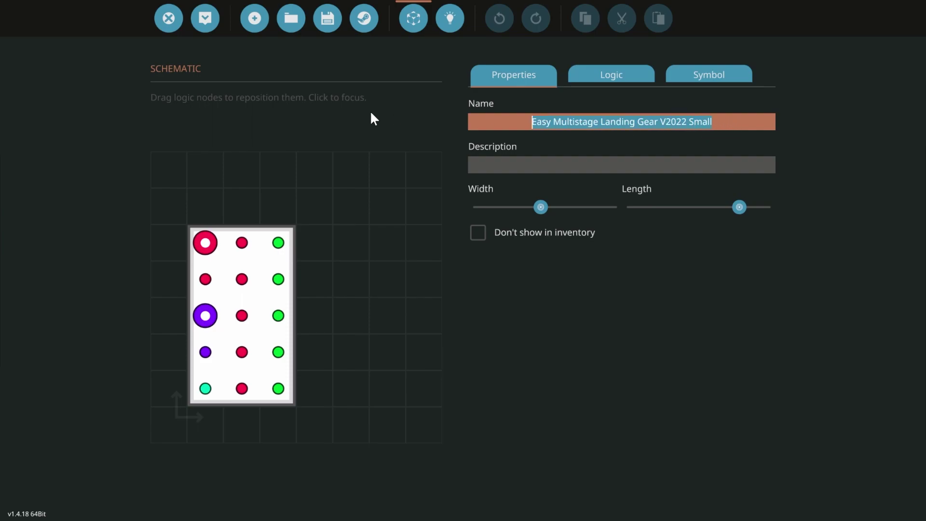
Enter "Easy Multistage Landing Gear V2022 Small" as the microcontroller's description and return to the vehicle editor
left_click(559, 162)
type("Easy Multistage Landing Gear V2022 Small")
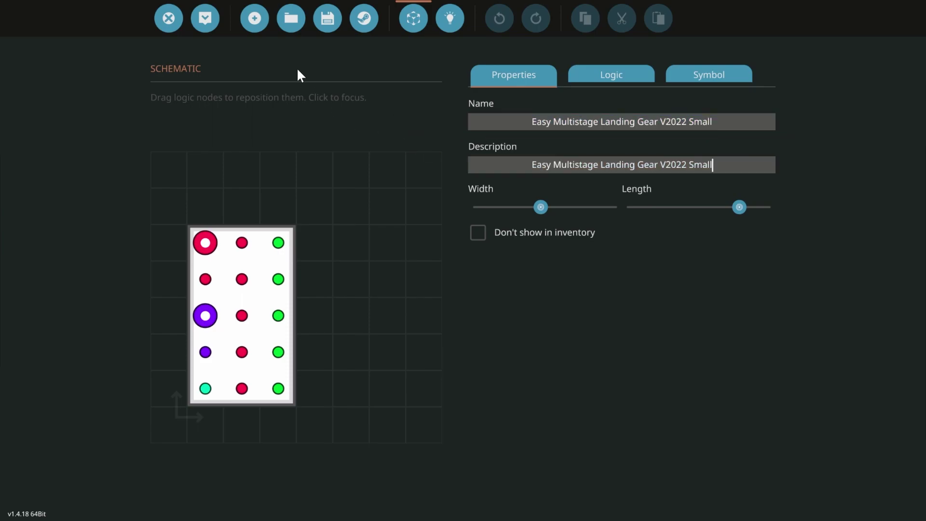
left_click(208, 24)
View the trimmed controller's properties, and compare its logic nodes with the wiring of the two full-size controllers
left_click(498, 355)
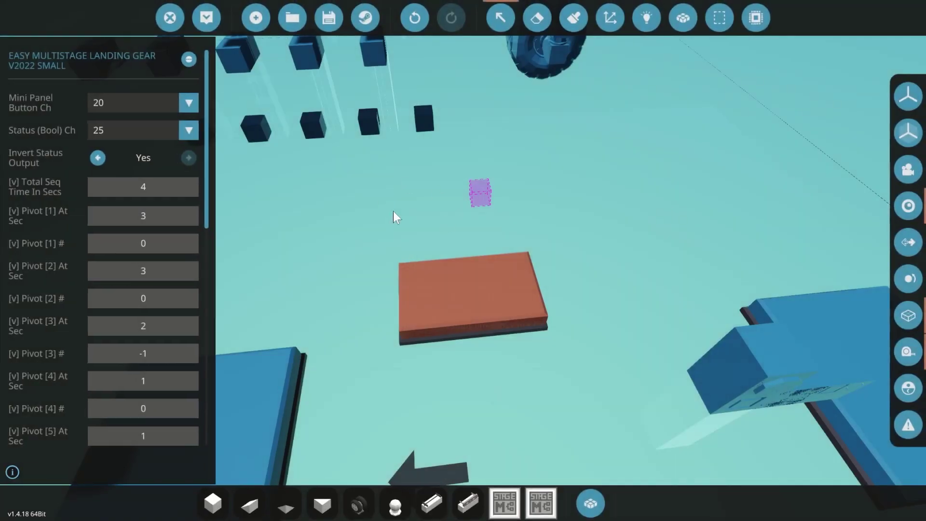
key("s")
right_click_drag(393, 210, 492, 188)
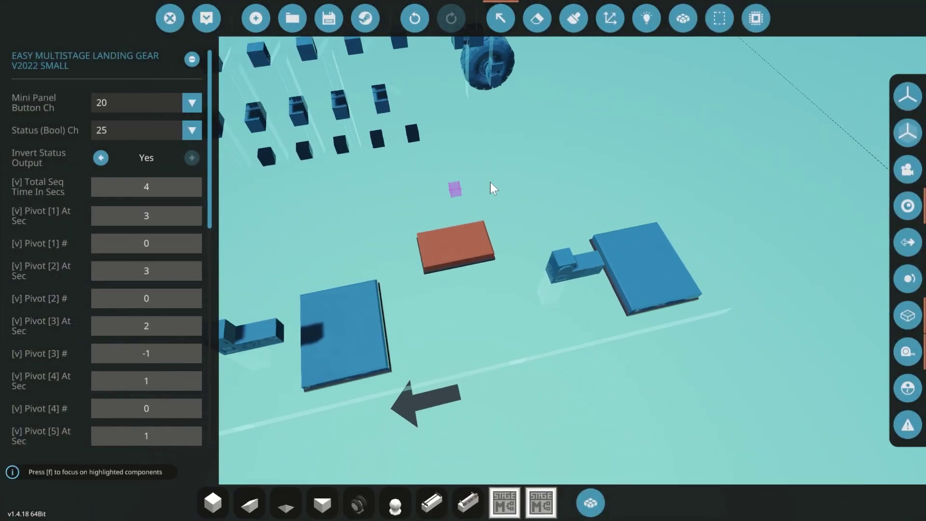
left_click(646, 18)
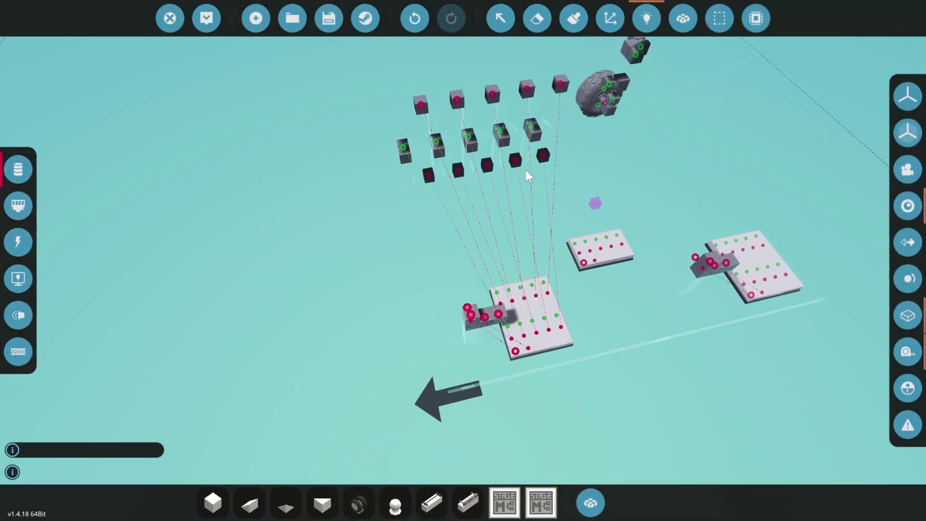
key("s")
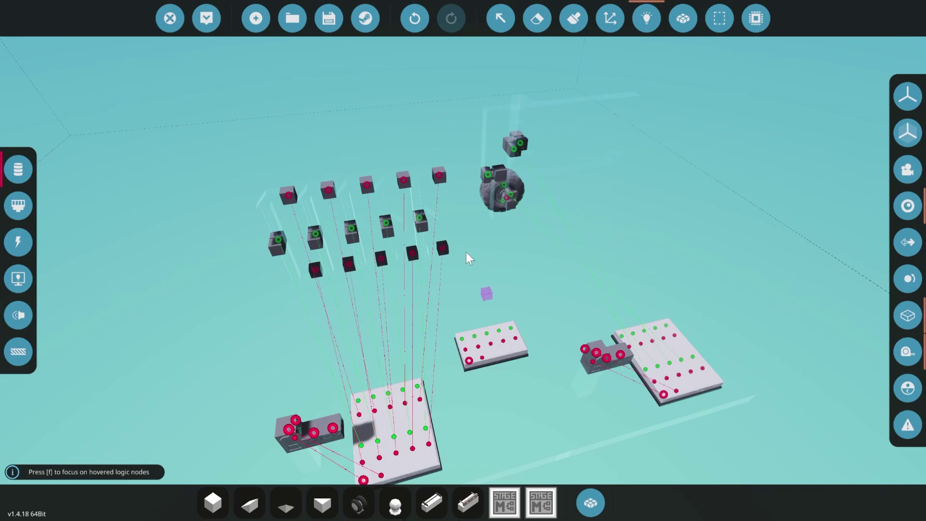
key("d")
key("w")
right_click_drag(462, 258, 487, 270)
key("s")
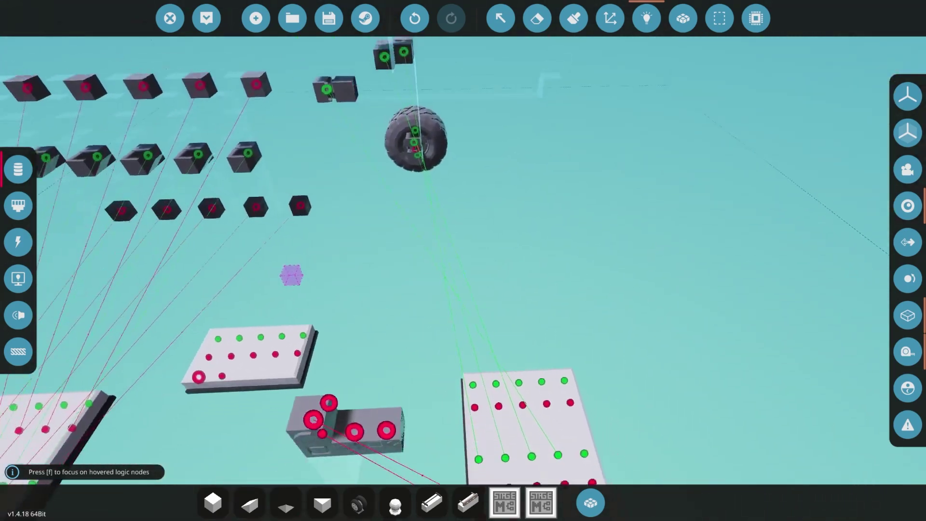
View the settings of the full-size controller wired to the wheel assembly and of the compact robotic pivot beside the wheel
left_click(501, 19)
left_click(569, 374)
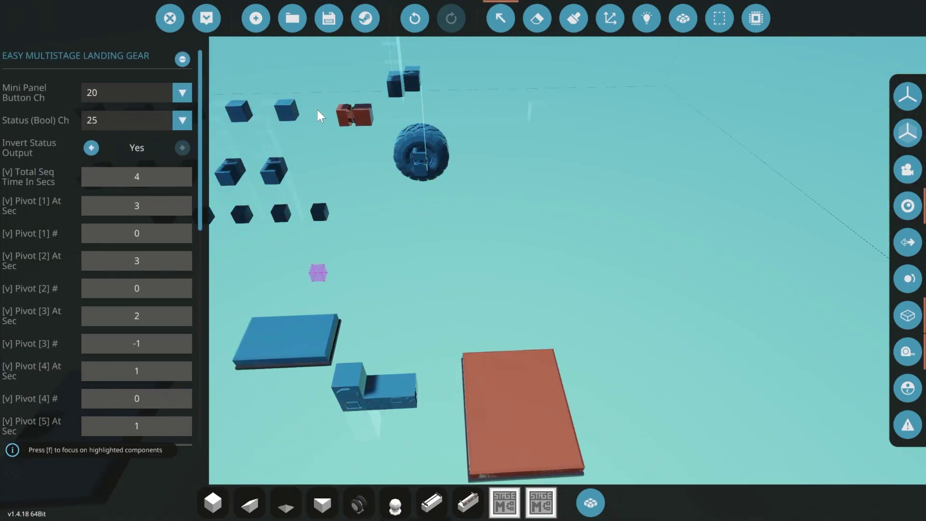
right_click_drag(410, 207, 496, 184)
key("w")
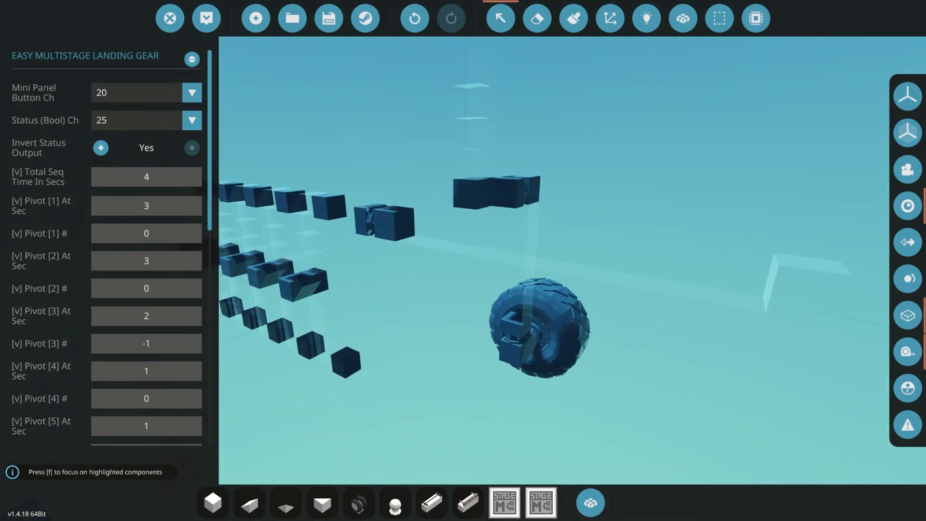
left_click(544, 372)
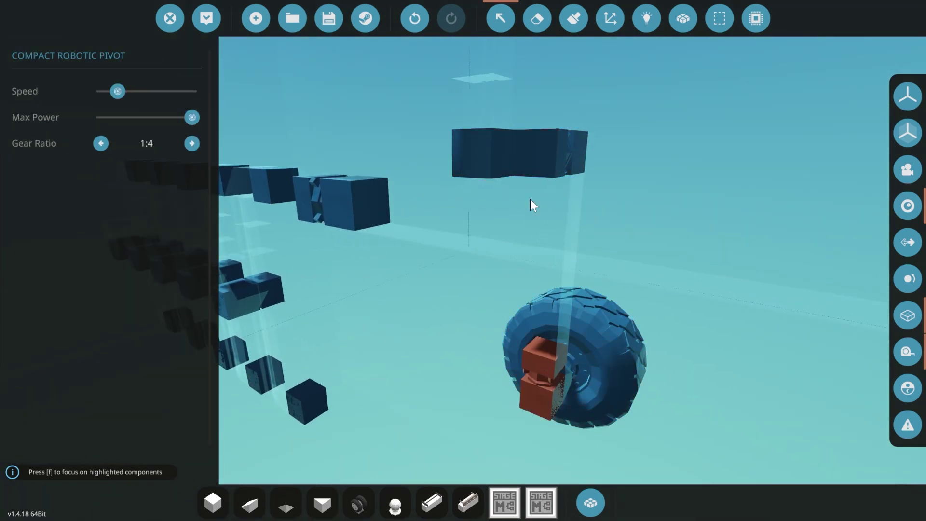
key("s")
right_click_drag(545, 285, 541, 362)
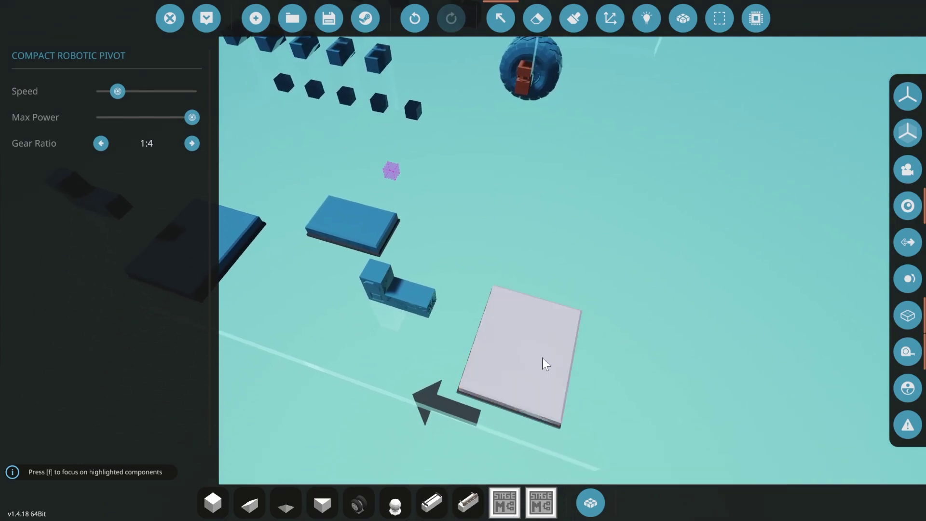
Set [^] Total Seq Time In Secs to 5 on the full-size controller wired to the wheel assembly
left_click(542, 361)
left_click_drag(211, 168, 205, 407)
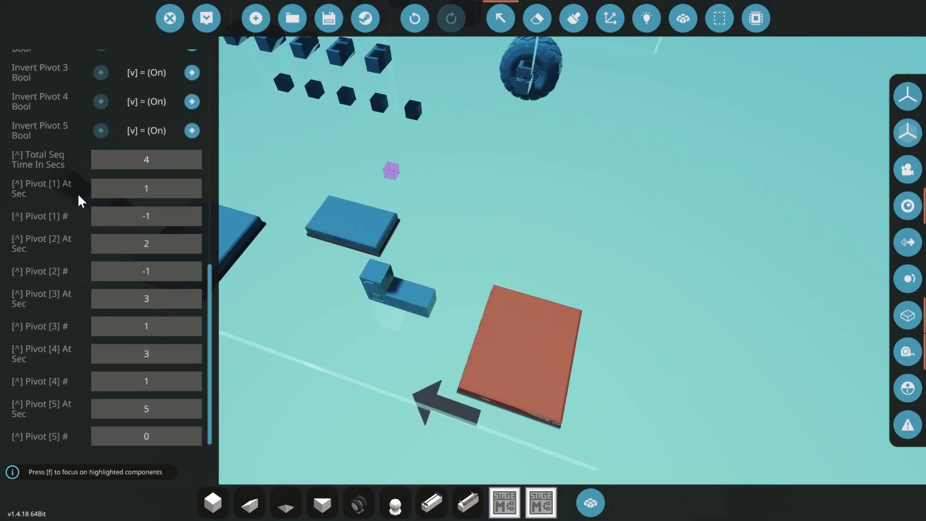
right_click_drag(315, 190, 499, 129)
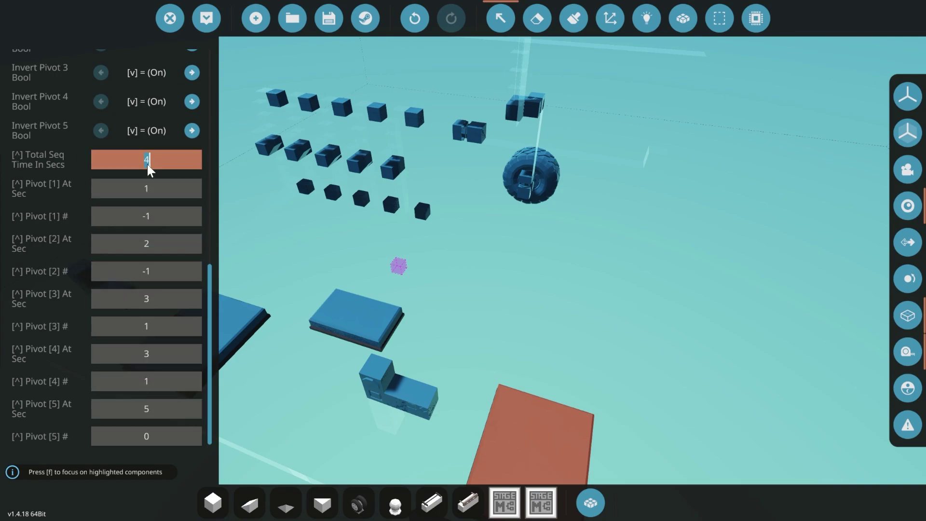
type("5")
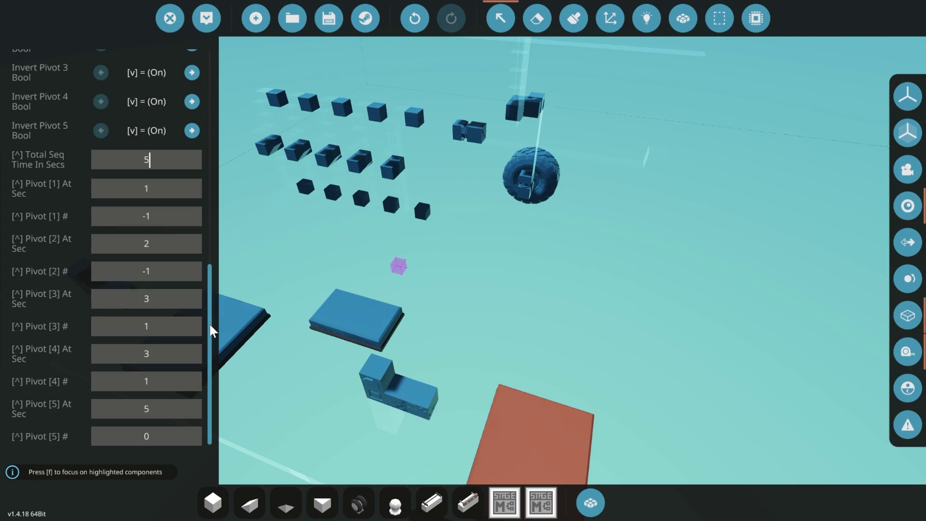